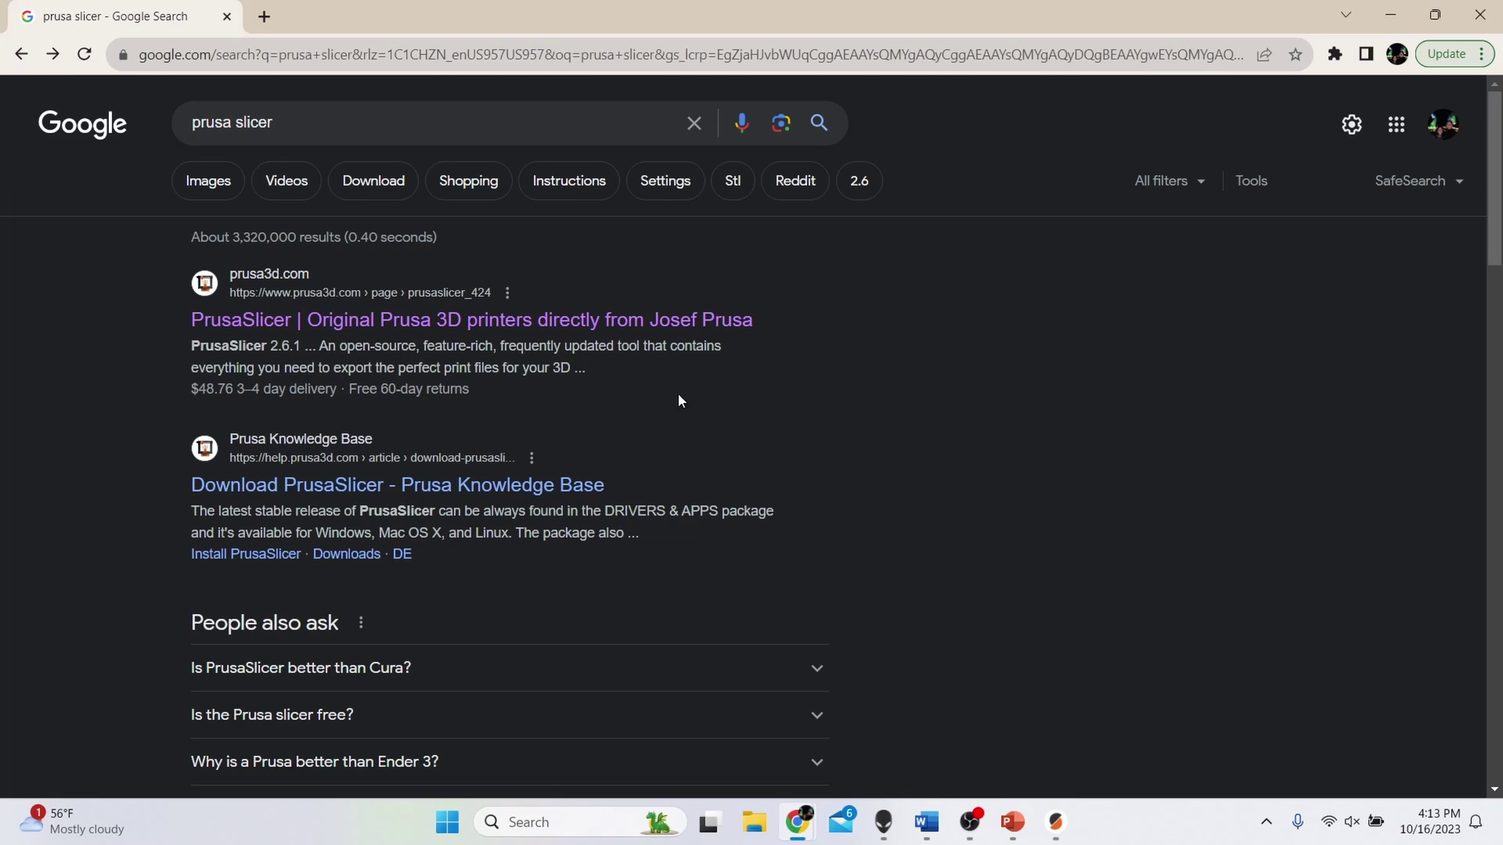
Step: Open the prusa3d.com PrusaSlicer 2.6.1 page, check its Mac and Linux downloads, and return to Windows
click(413, 326)
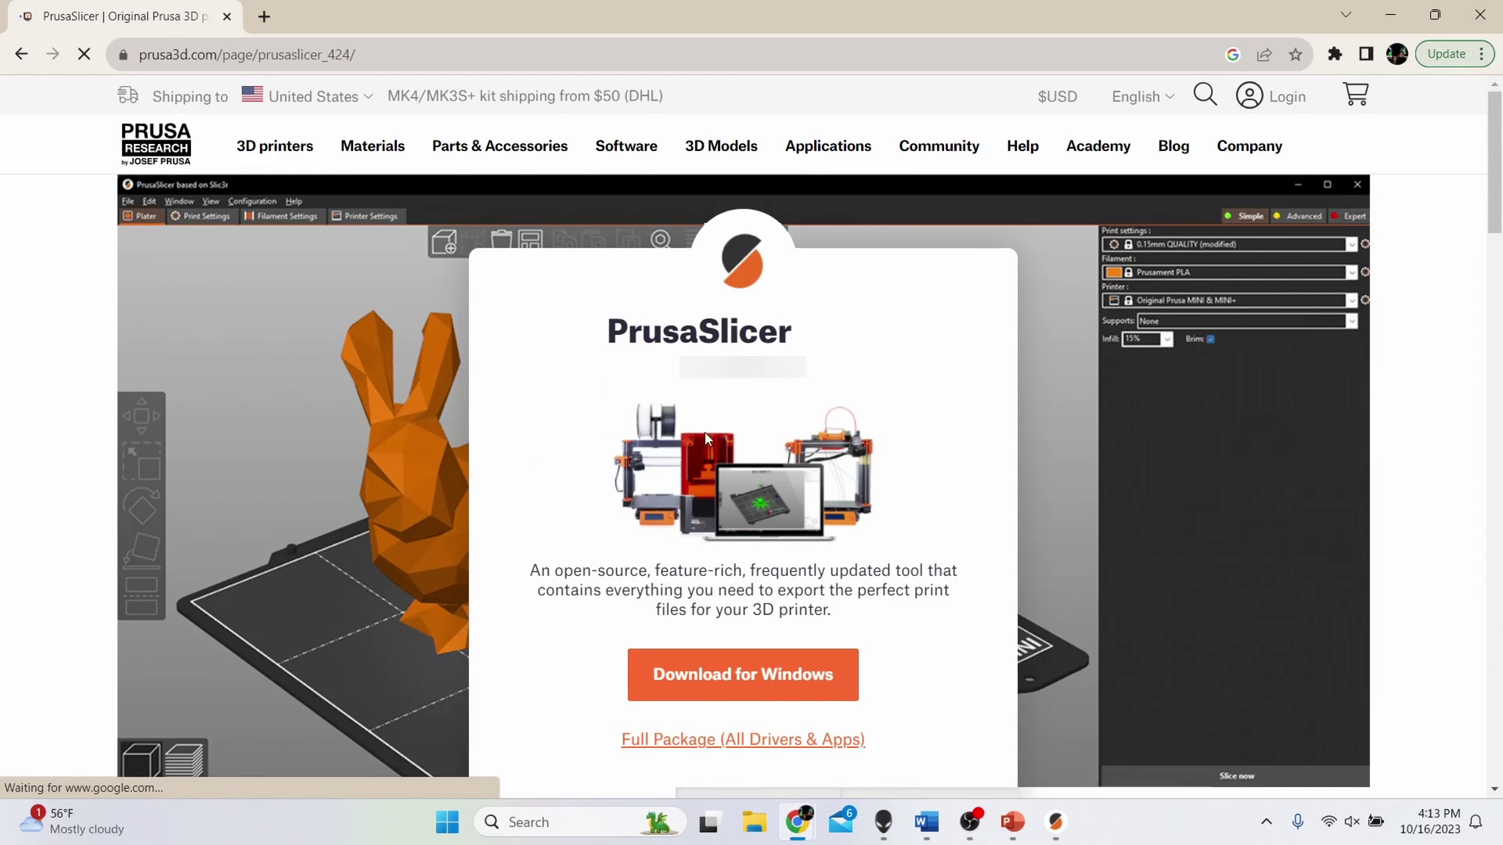
scroll(701, 432, down, 3)
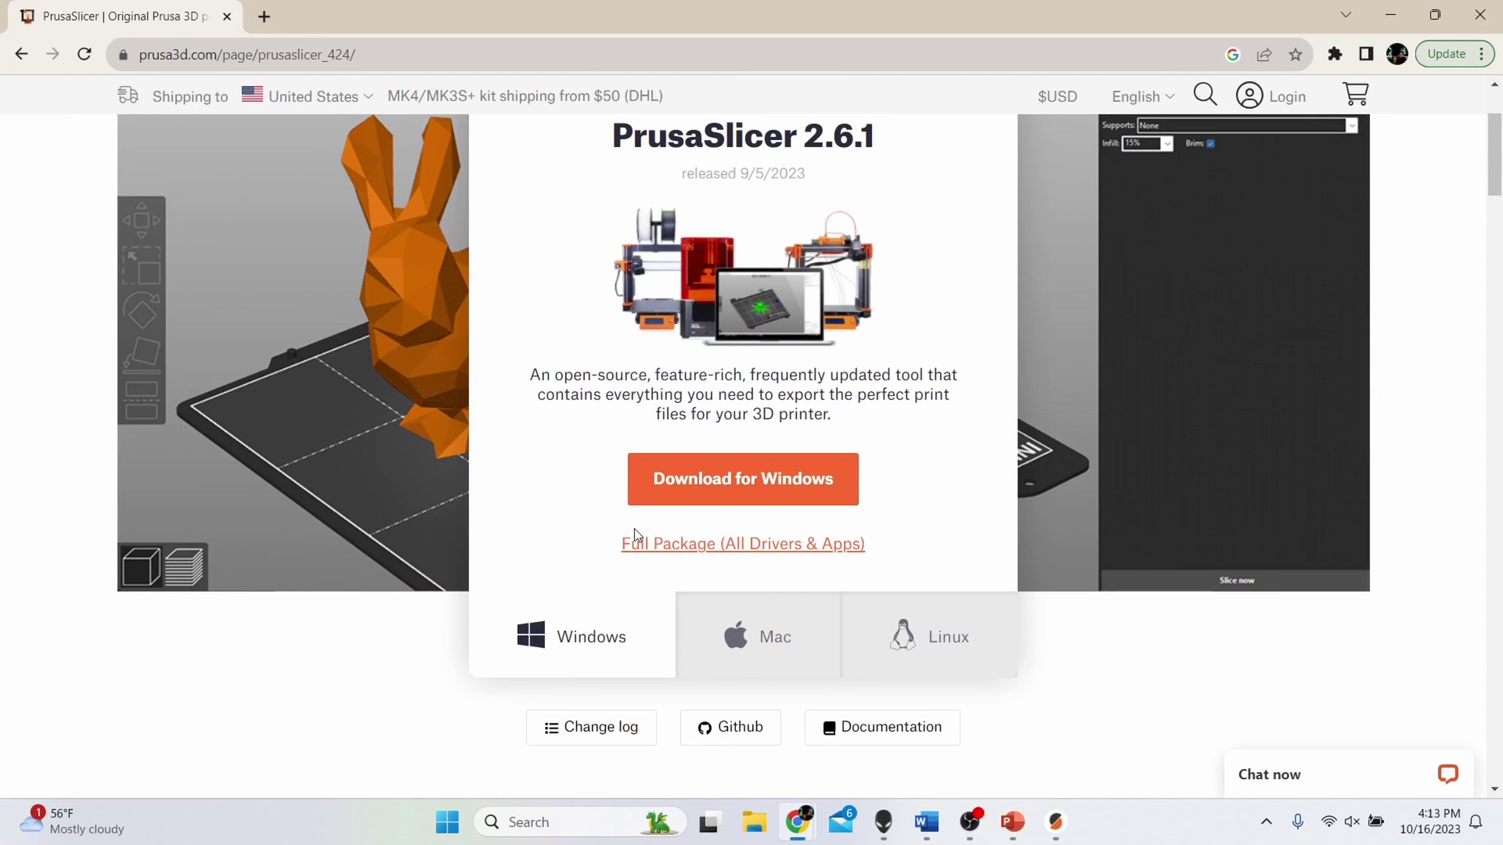
click(783, 642)
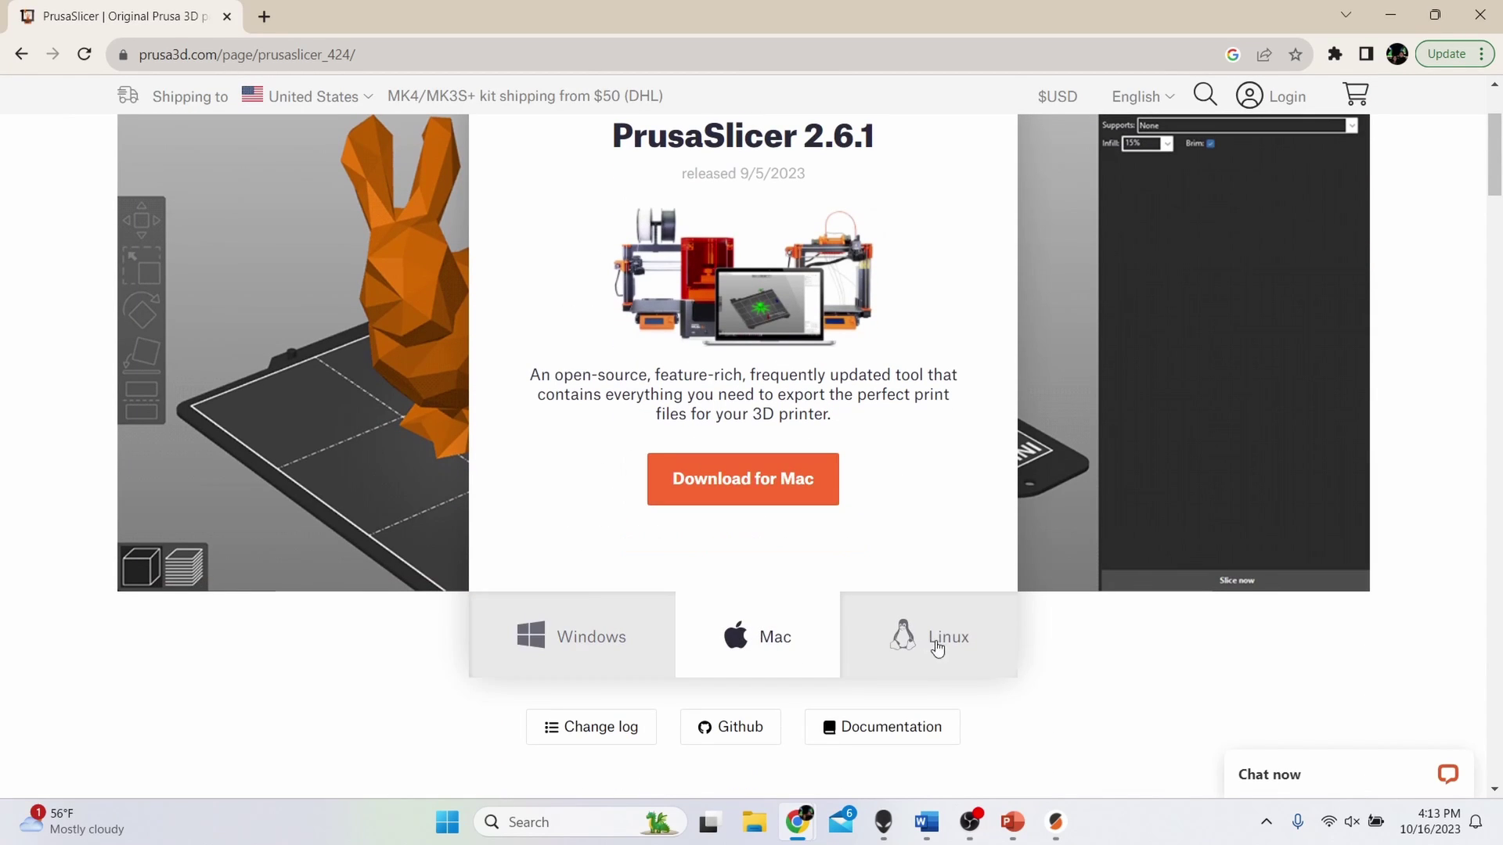
click(937, 646)
click(594, 654)
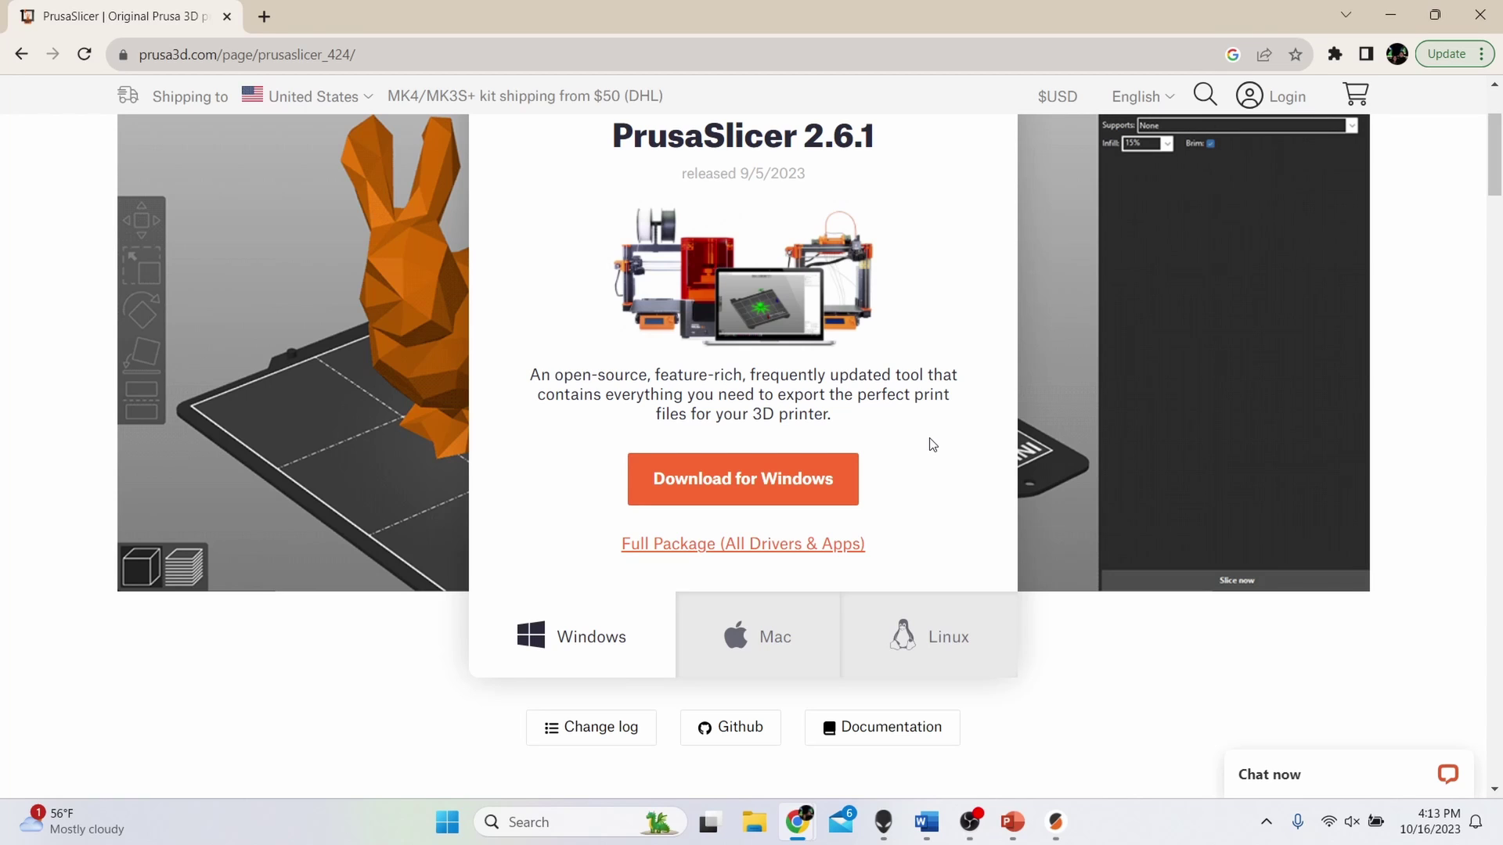
Step: In PrusaSlicer, choose Add/Remove presets from the Printer dropdown's Add/Remove printers menu
click(1056, 826)
mouse_move(797, 613)
mouse_down()
mouse_move(772, 570)
mouse_move(778, 597)
mouse_move(739, 604)
mouse_move(781, 600)
mouse_up()
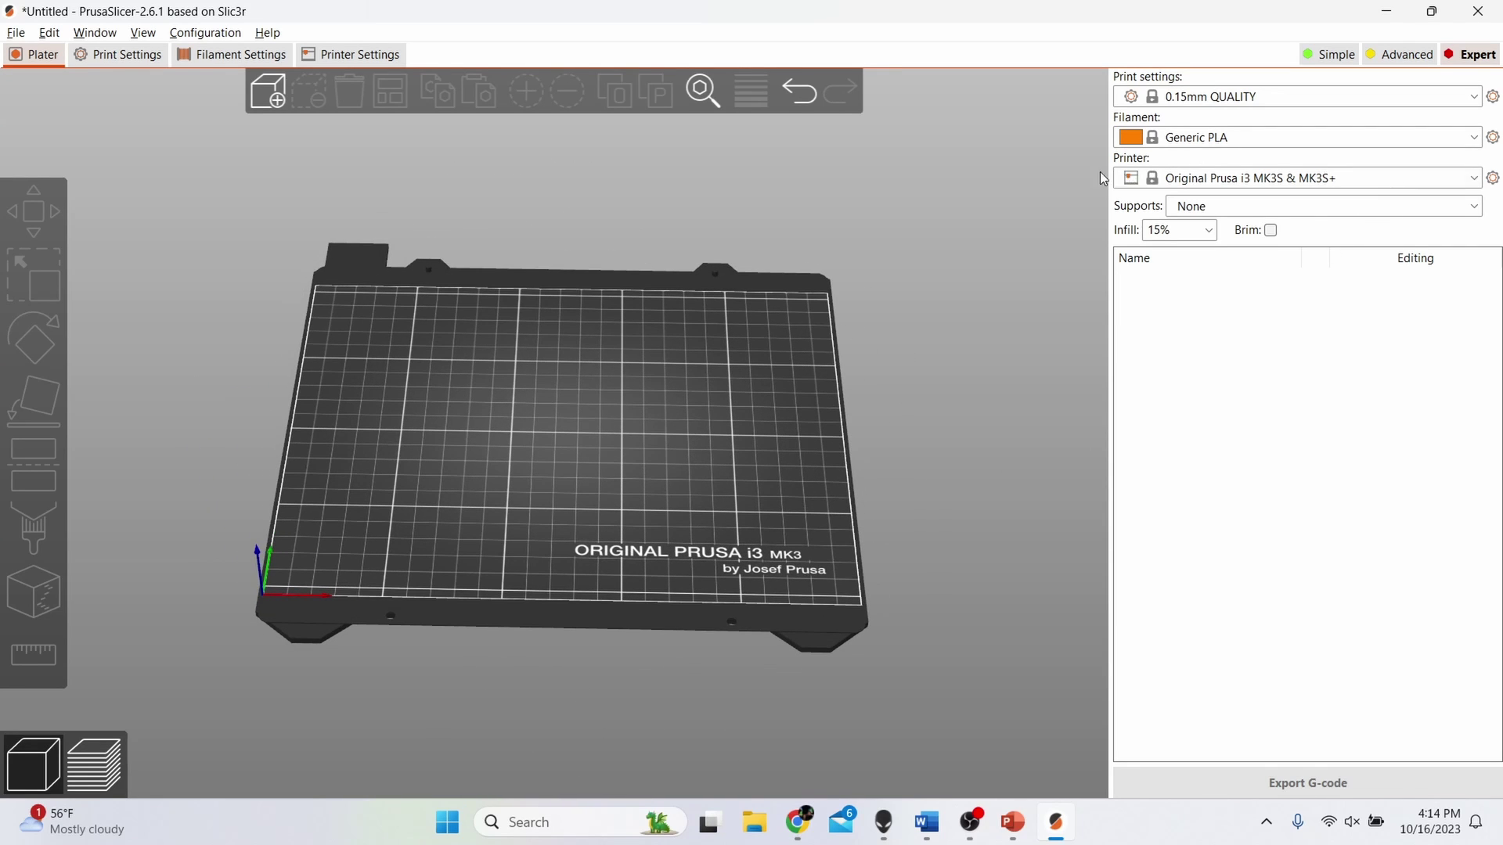
click(1470, 178)
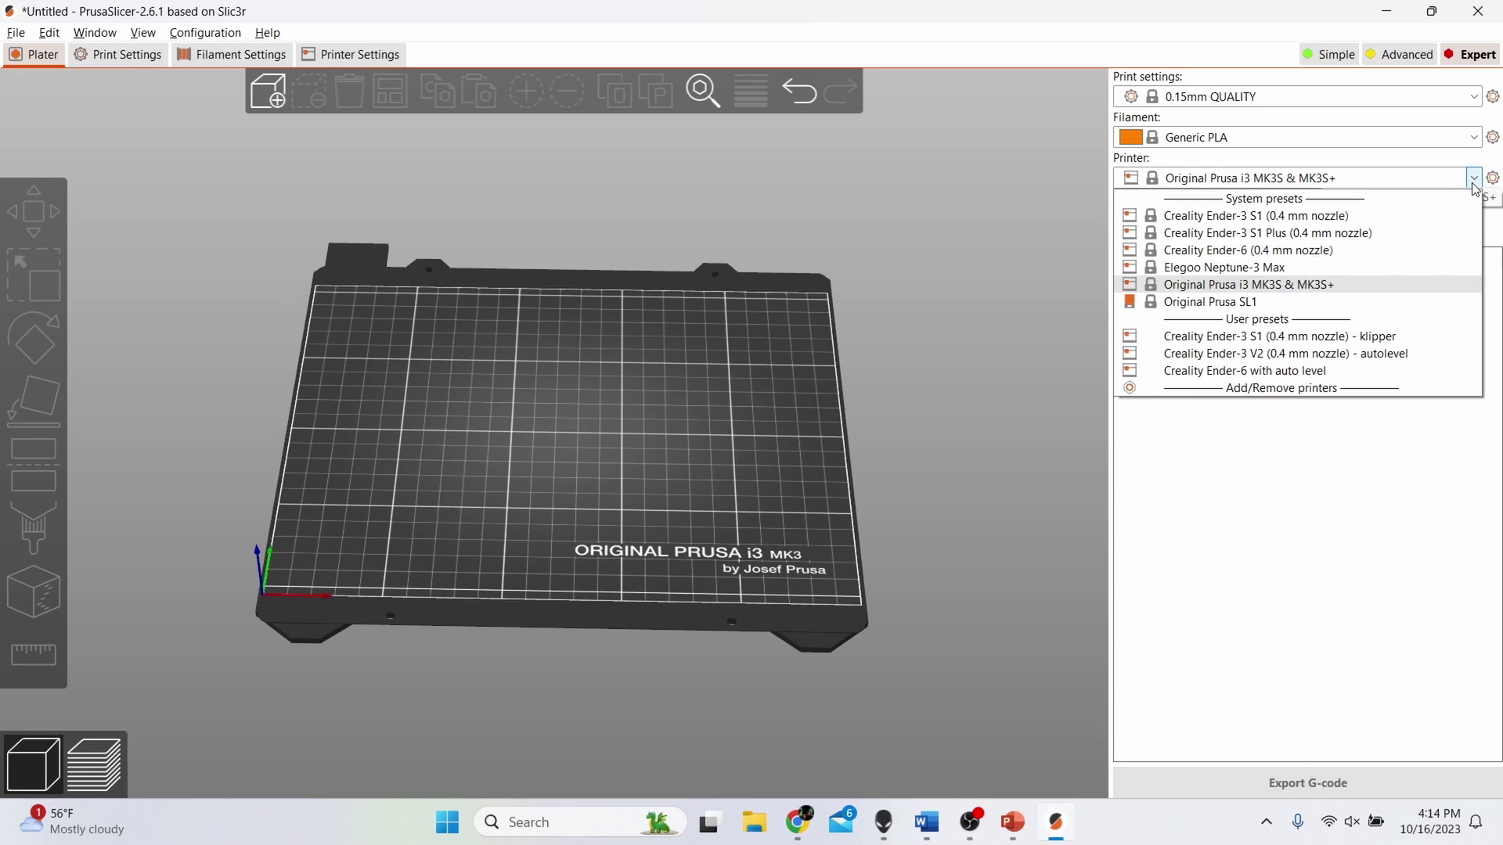
click(1292, 389)
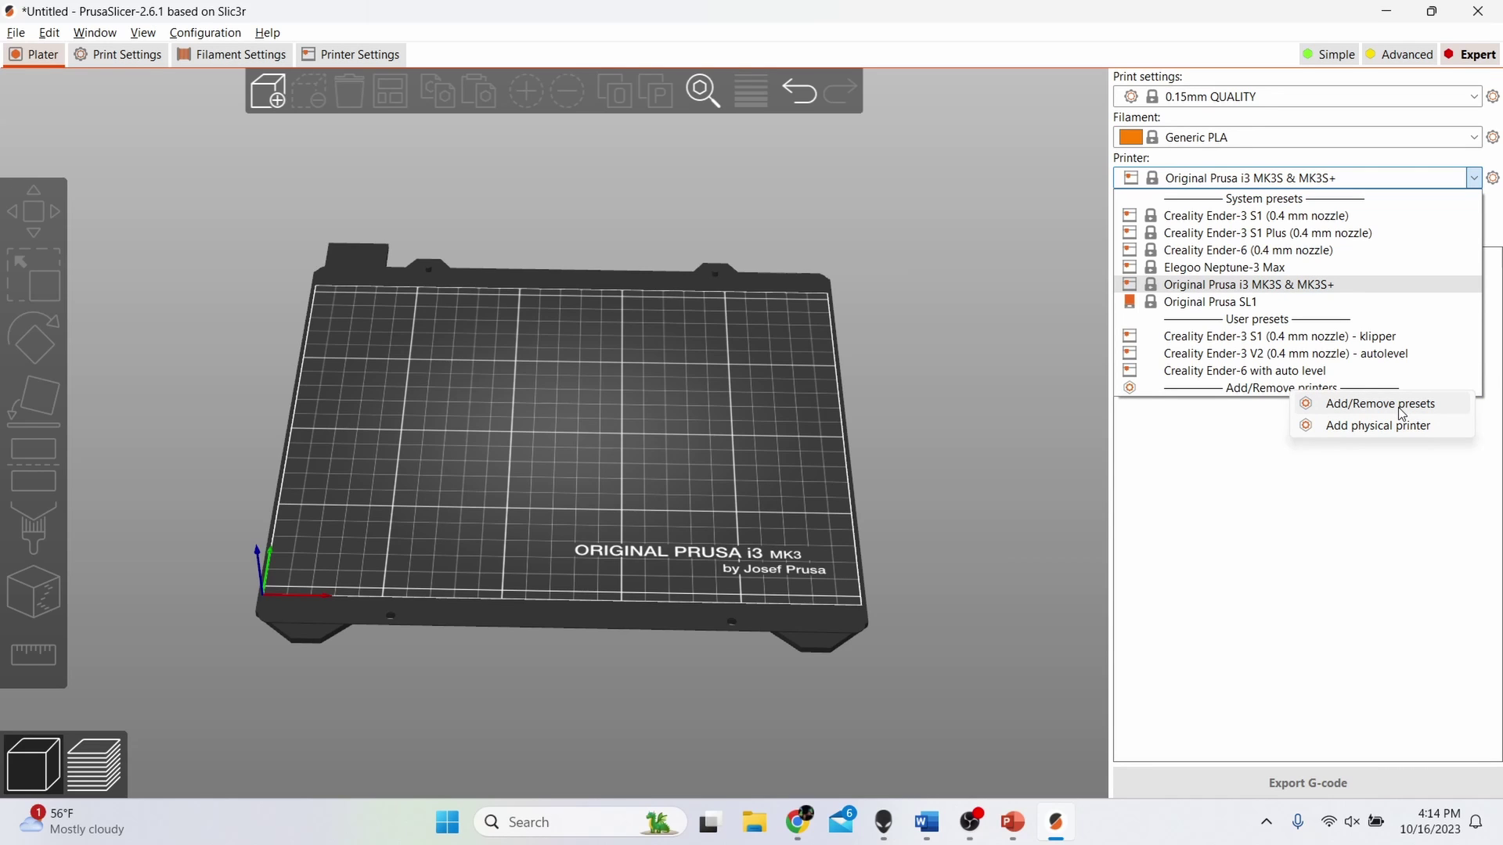
click(1356, 413)
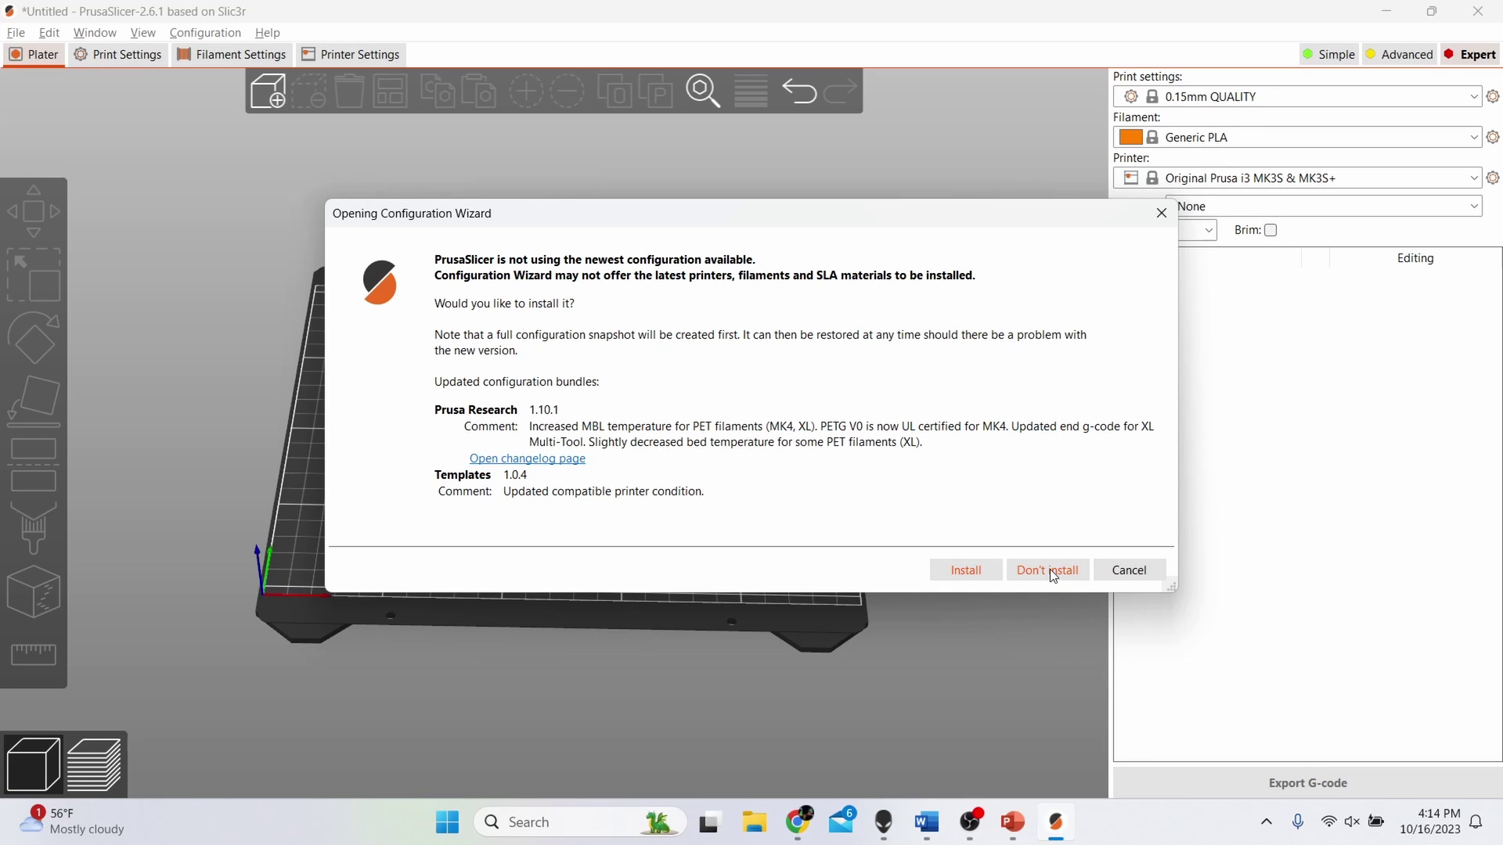
Step: Decline the newer configuration bundles and tick the Creality Ender-3 V2 with 0.4 mm nozzle
click(1049, 570)
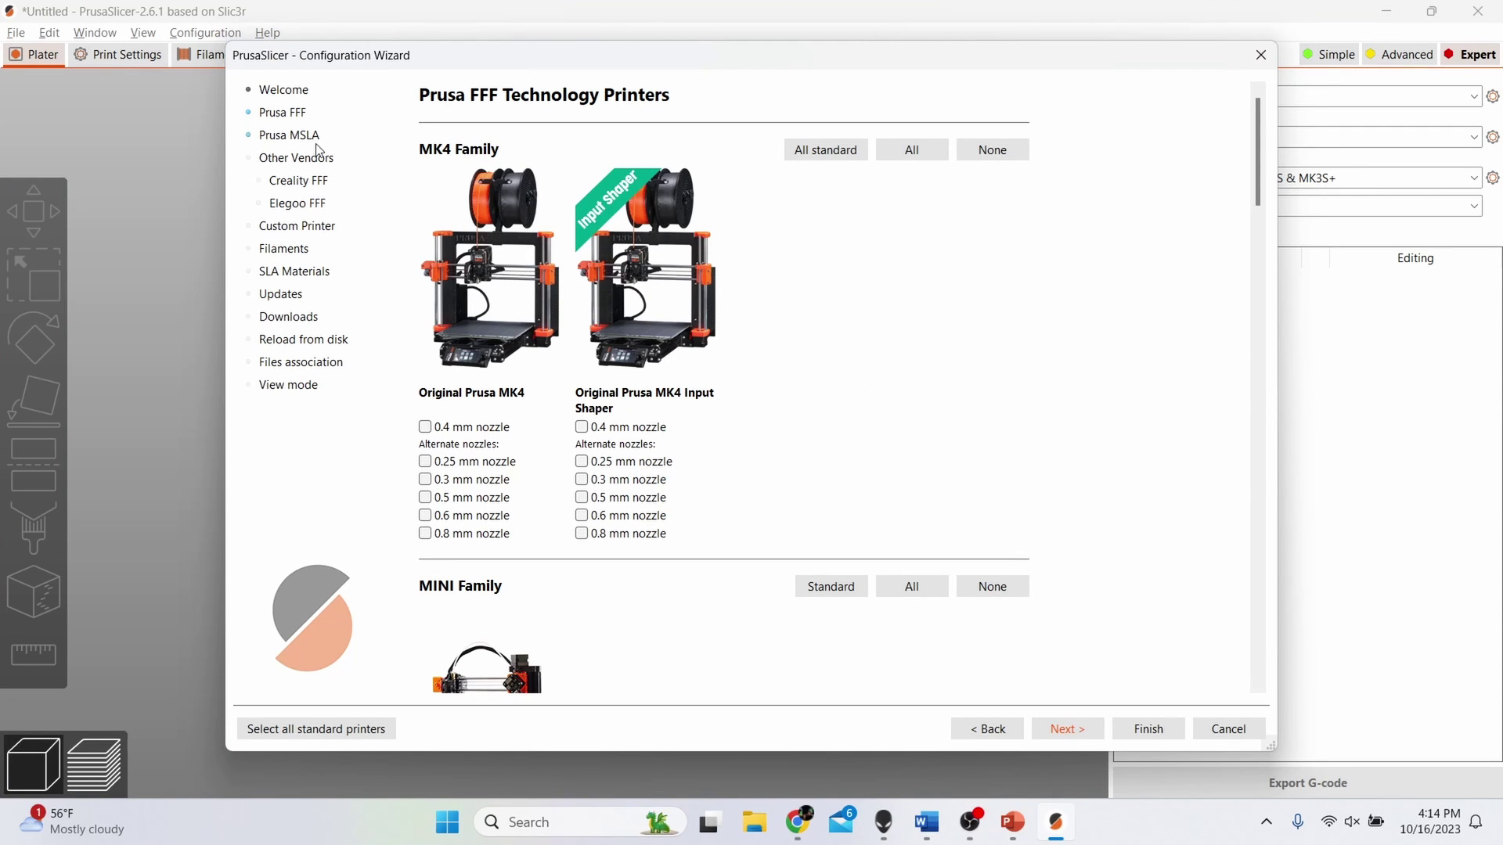
click(300, 191)
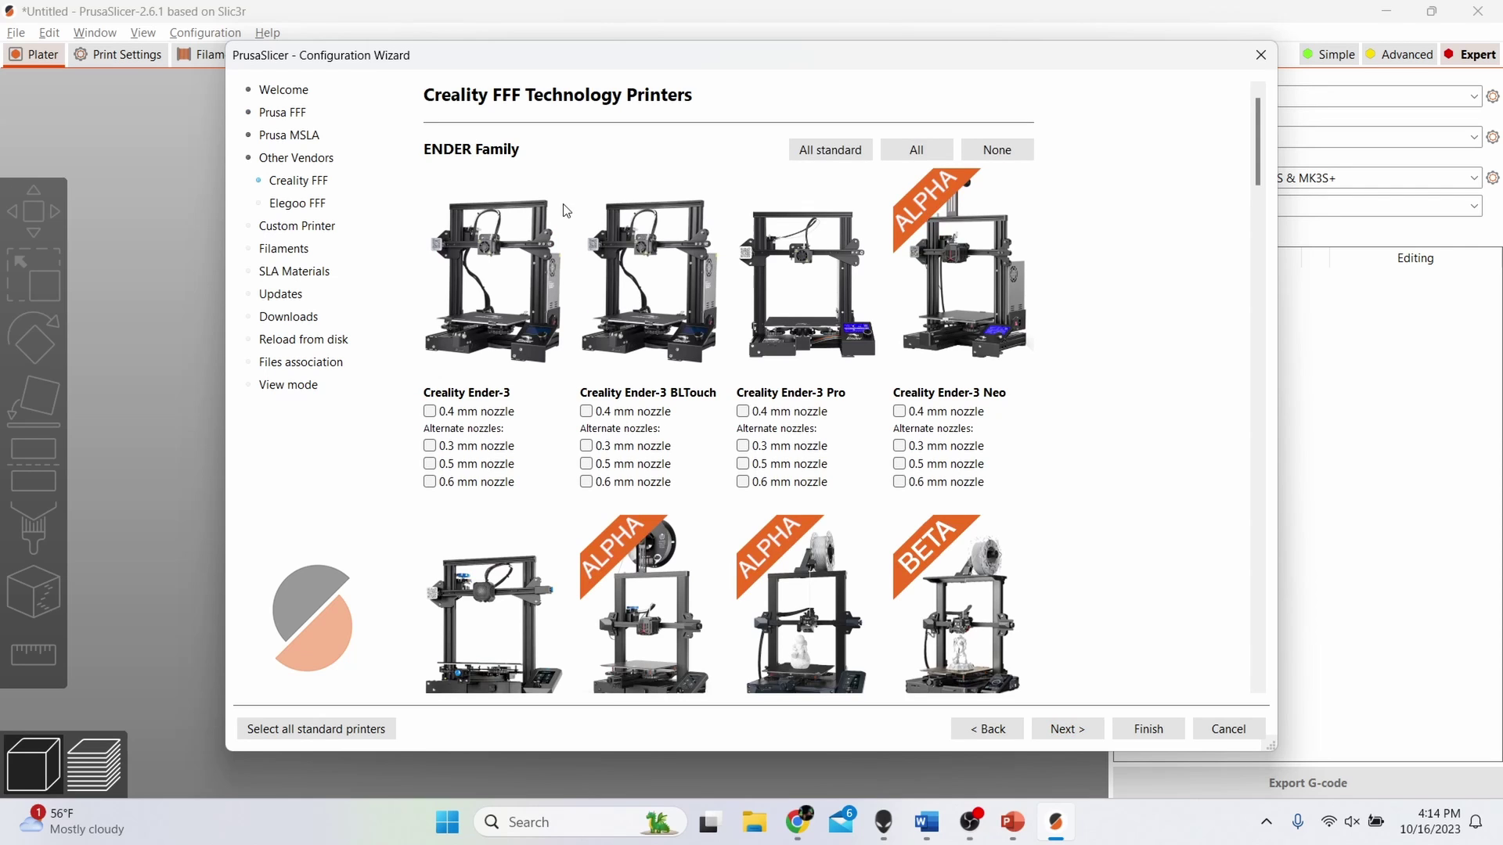
scroll(582, 227, down, 1)
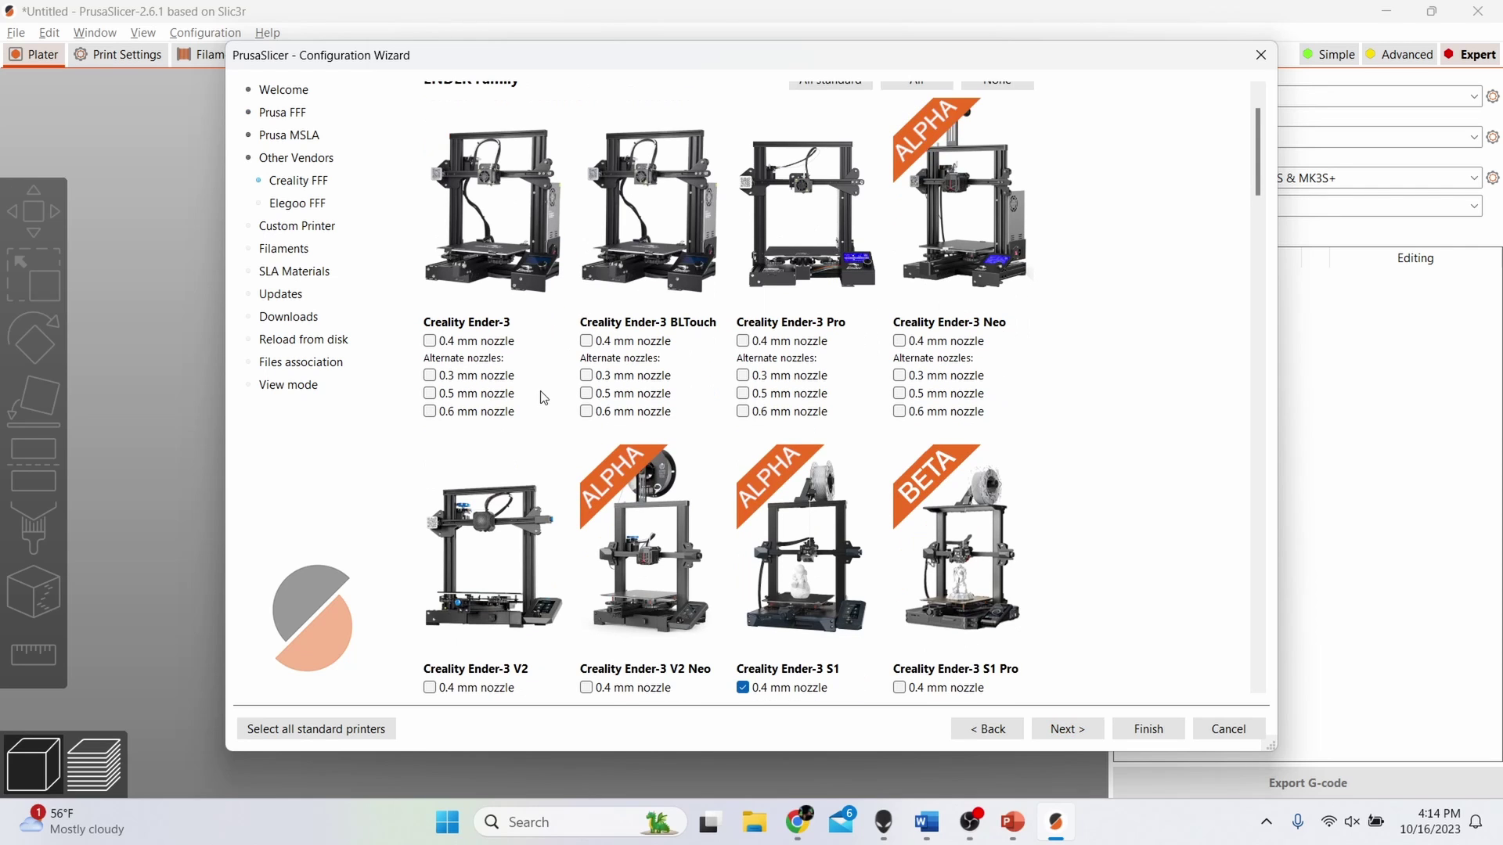
scroll(544, 397, down, 3)
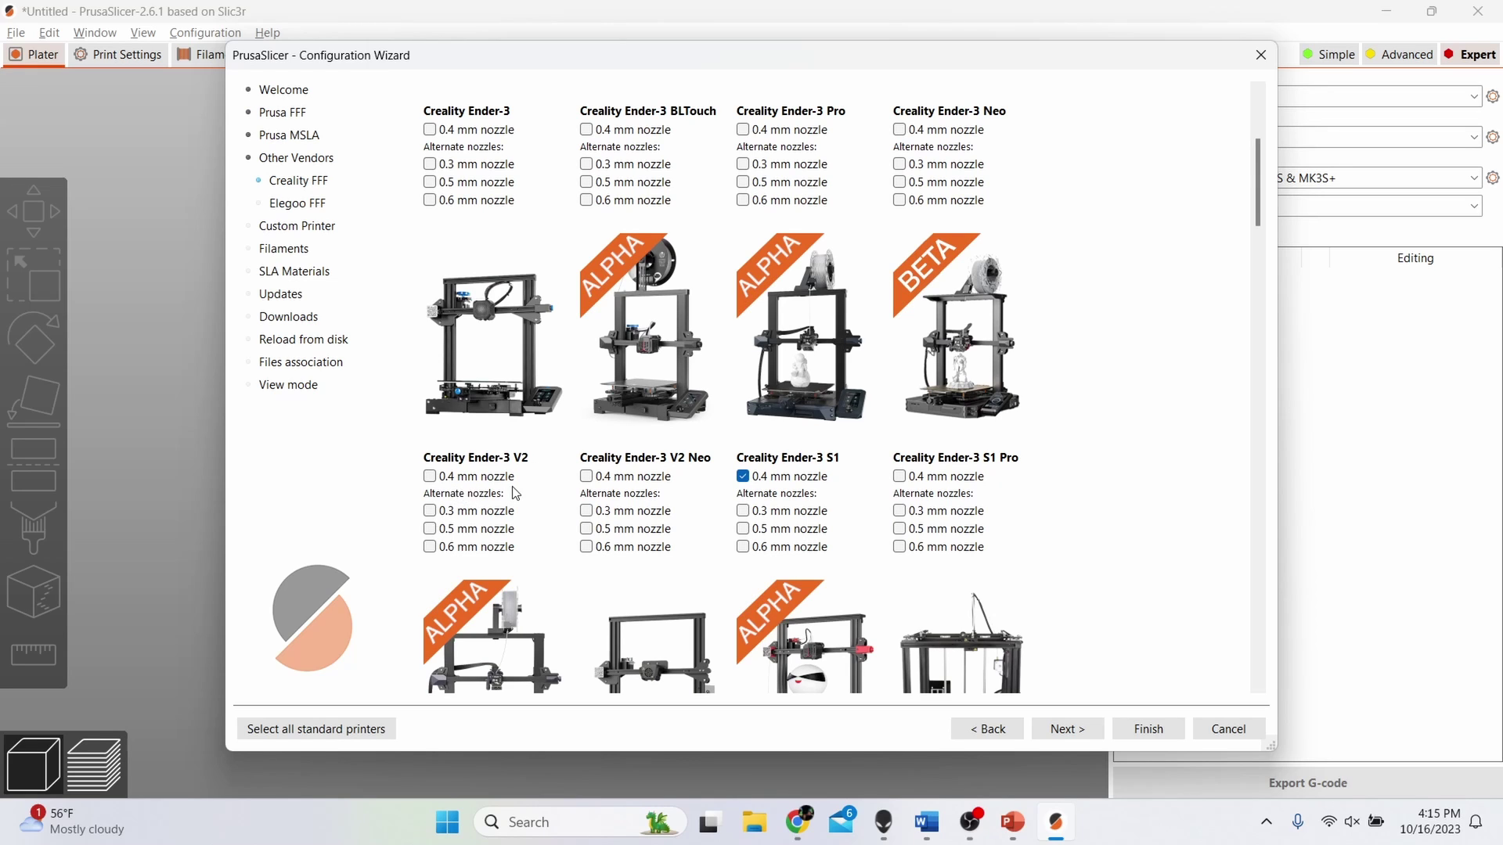
click(430, 479)
Step: Filter filaments to Creality Ender-3 V2, PLA type and Generic vendor, keeping Generic PLA ticked
click(292, 258)
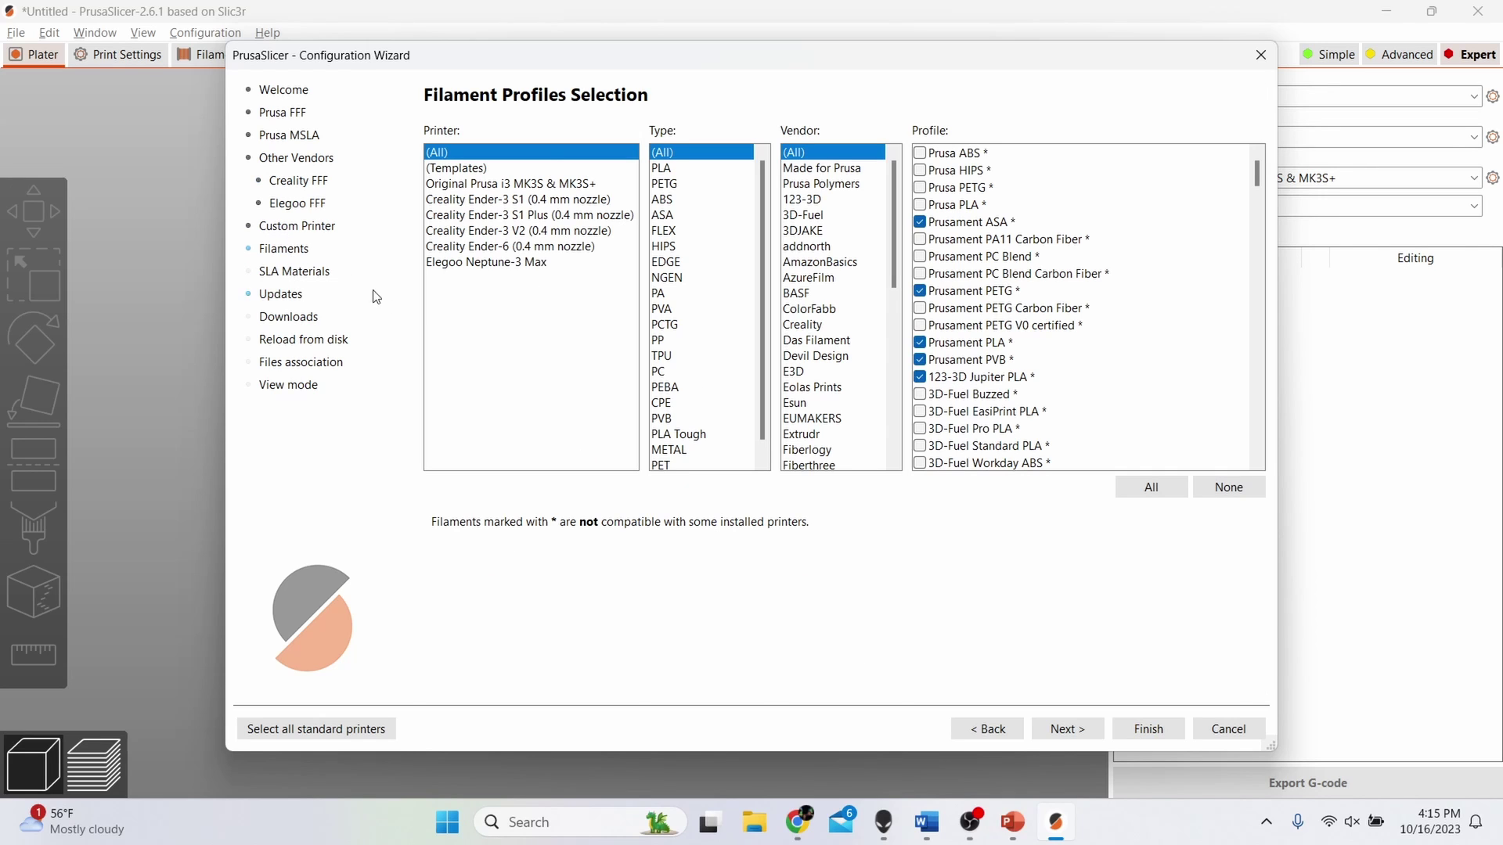
click(491, 235)
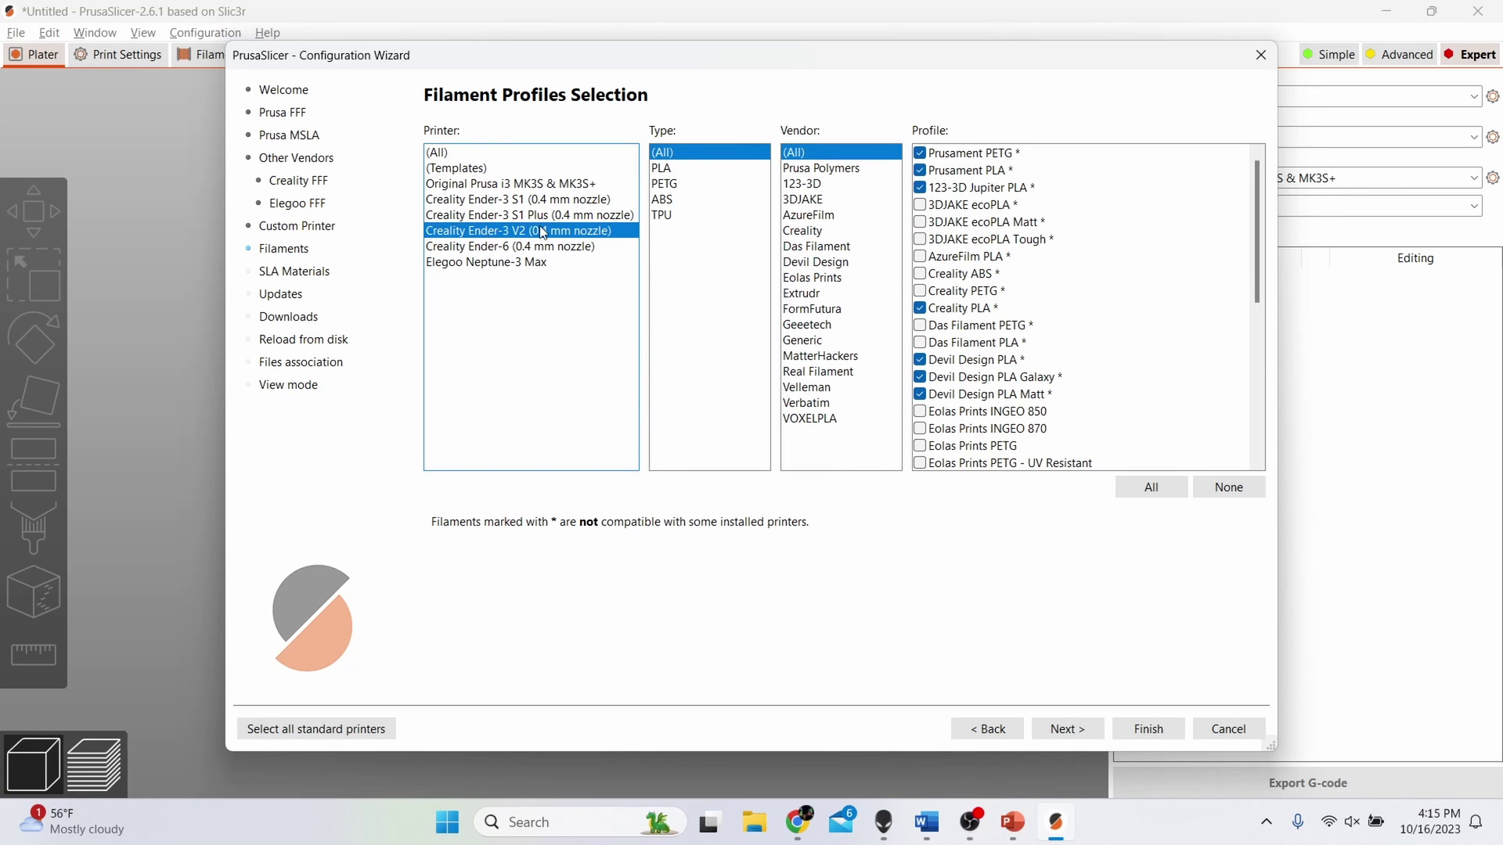
click(671, 170)
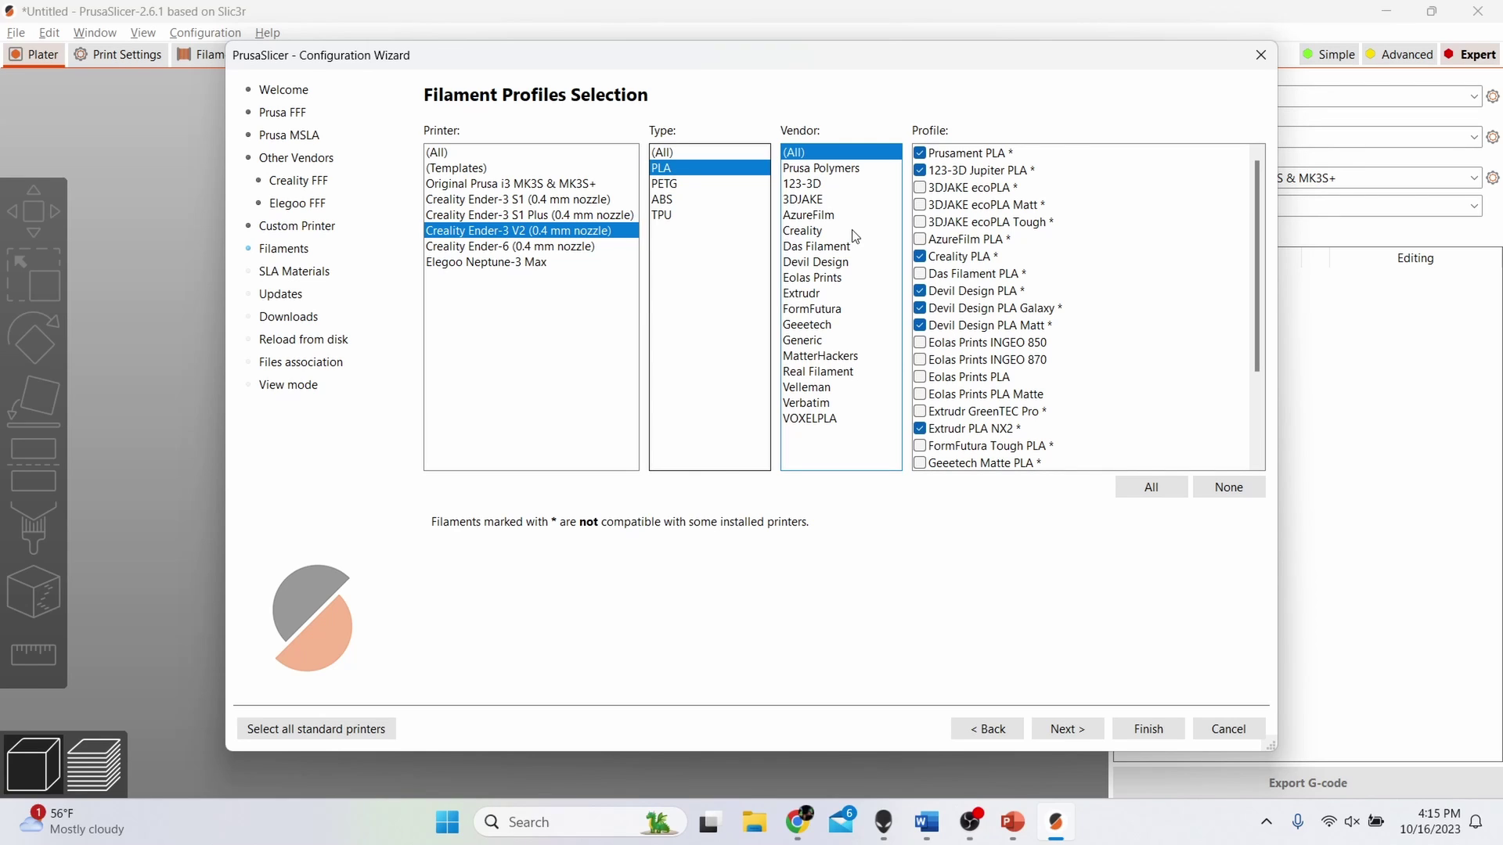
click(806, 344)
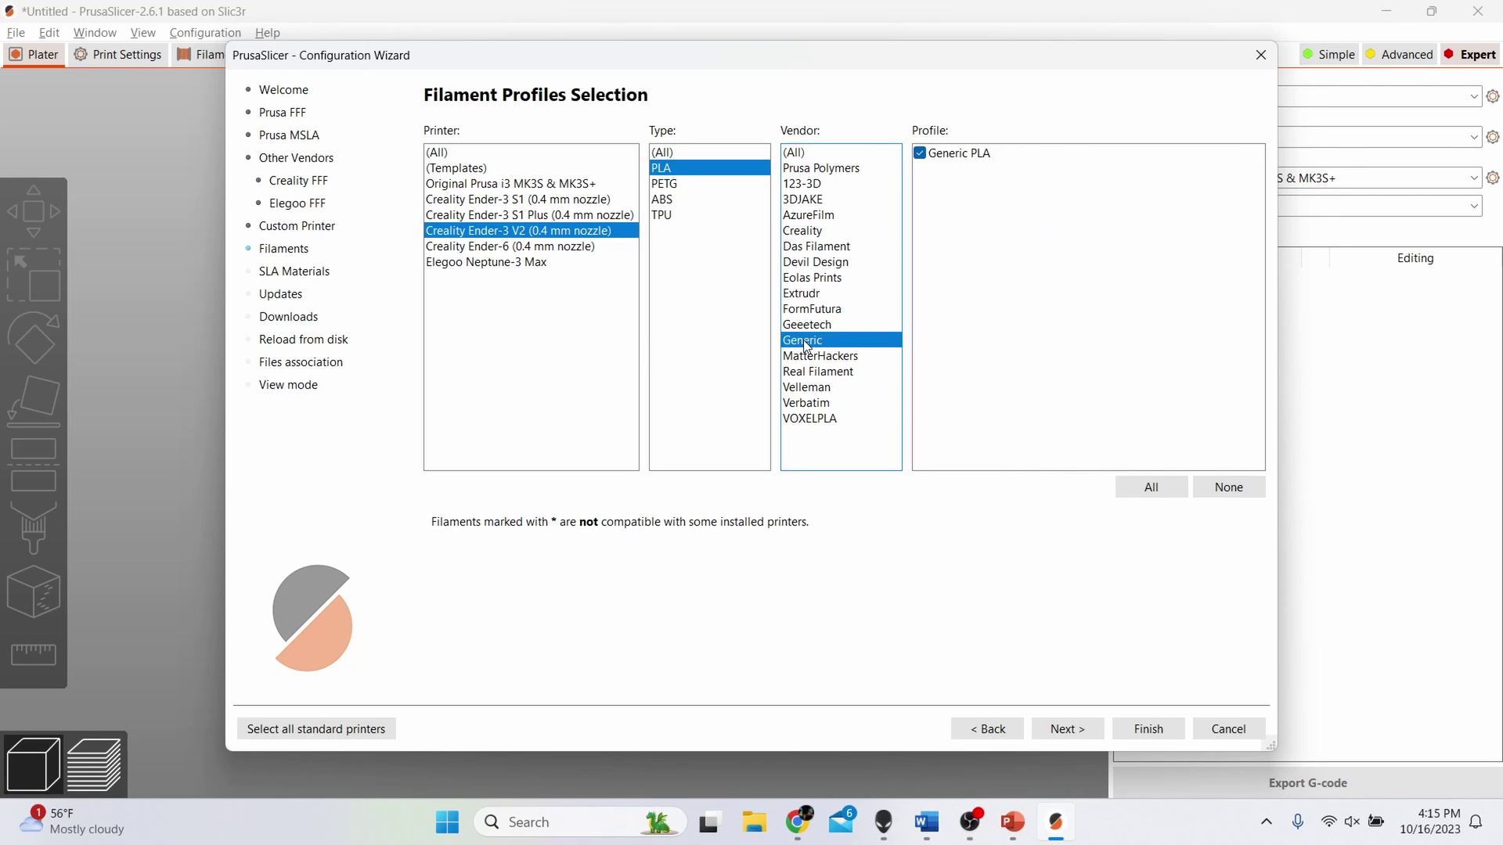
click(932, 176)
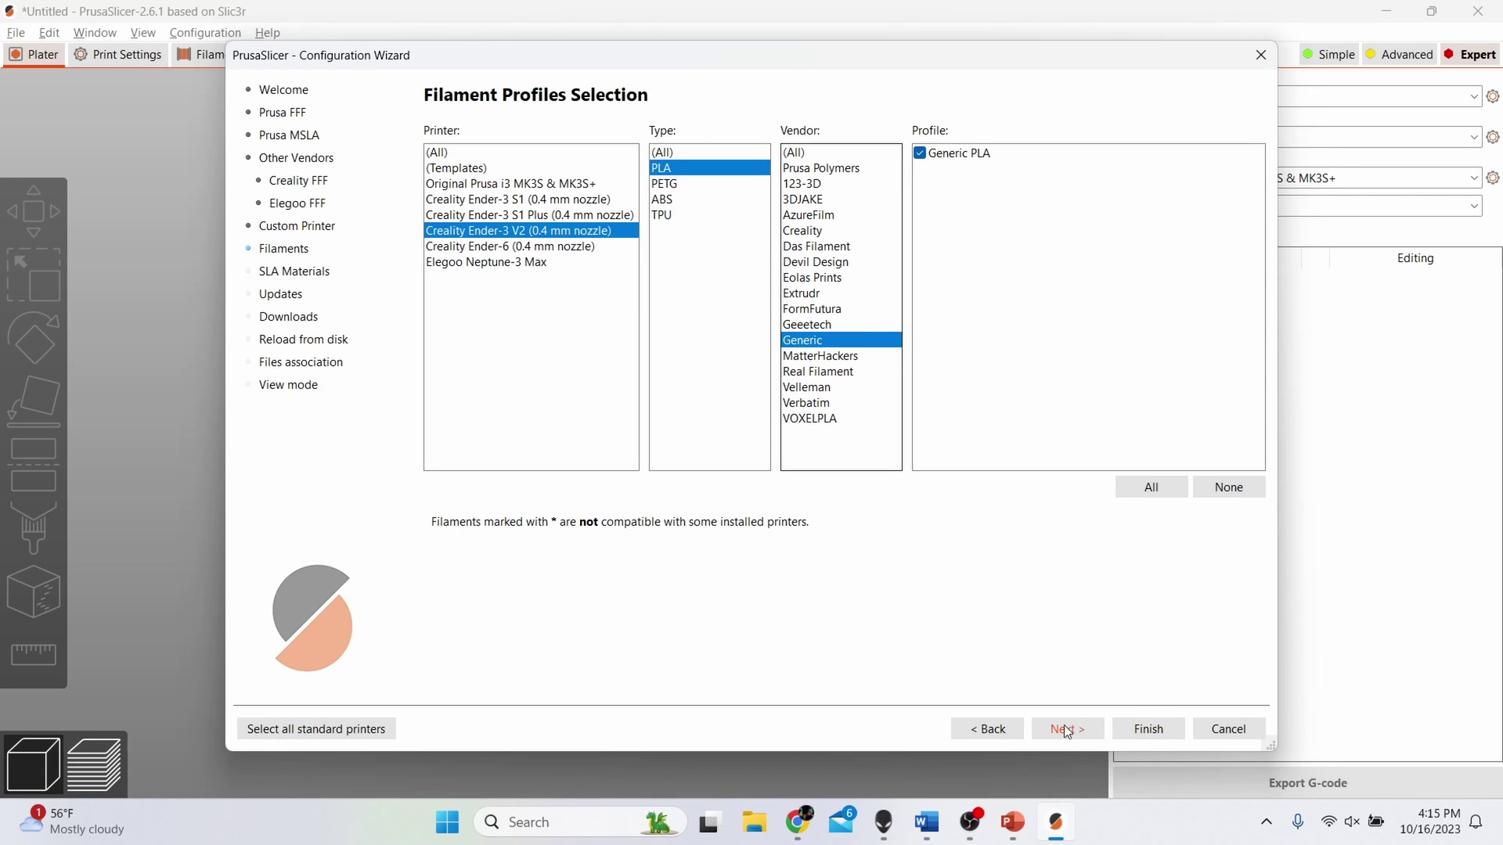
Step: Finish the wizard, select the Creality Ender-3 V2 (0.4 mm nozzle) printer, and view its whole bed
click(1157, 728)
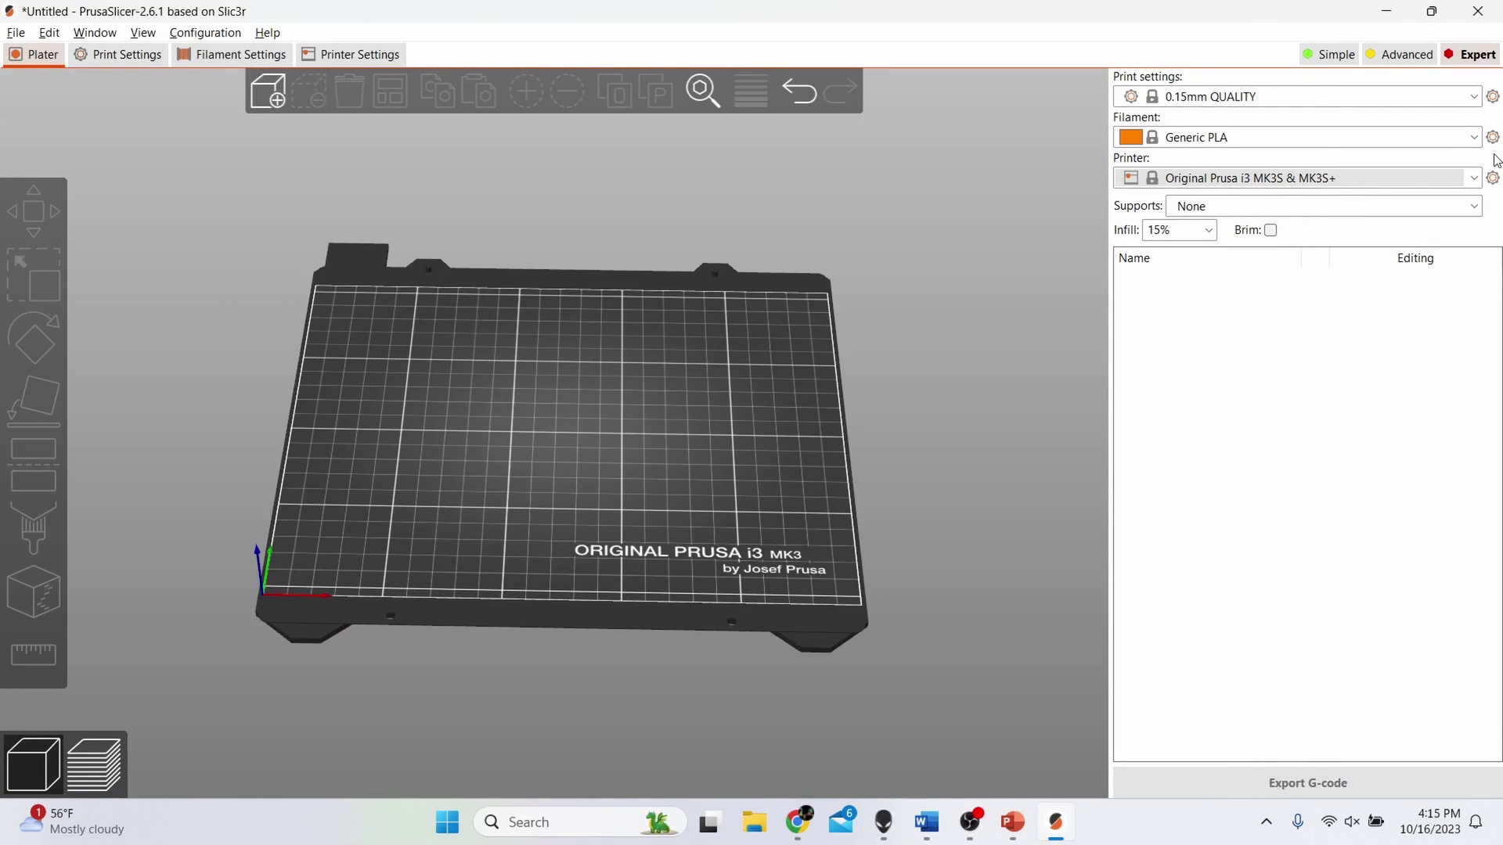
click(1474, 179)
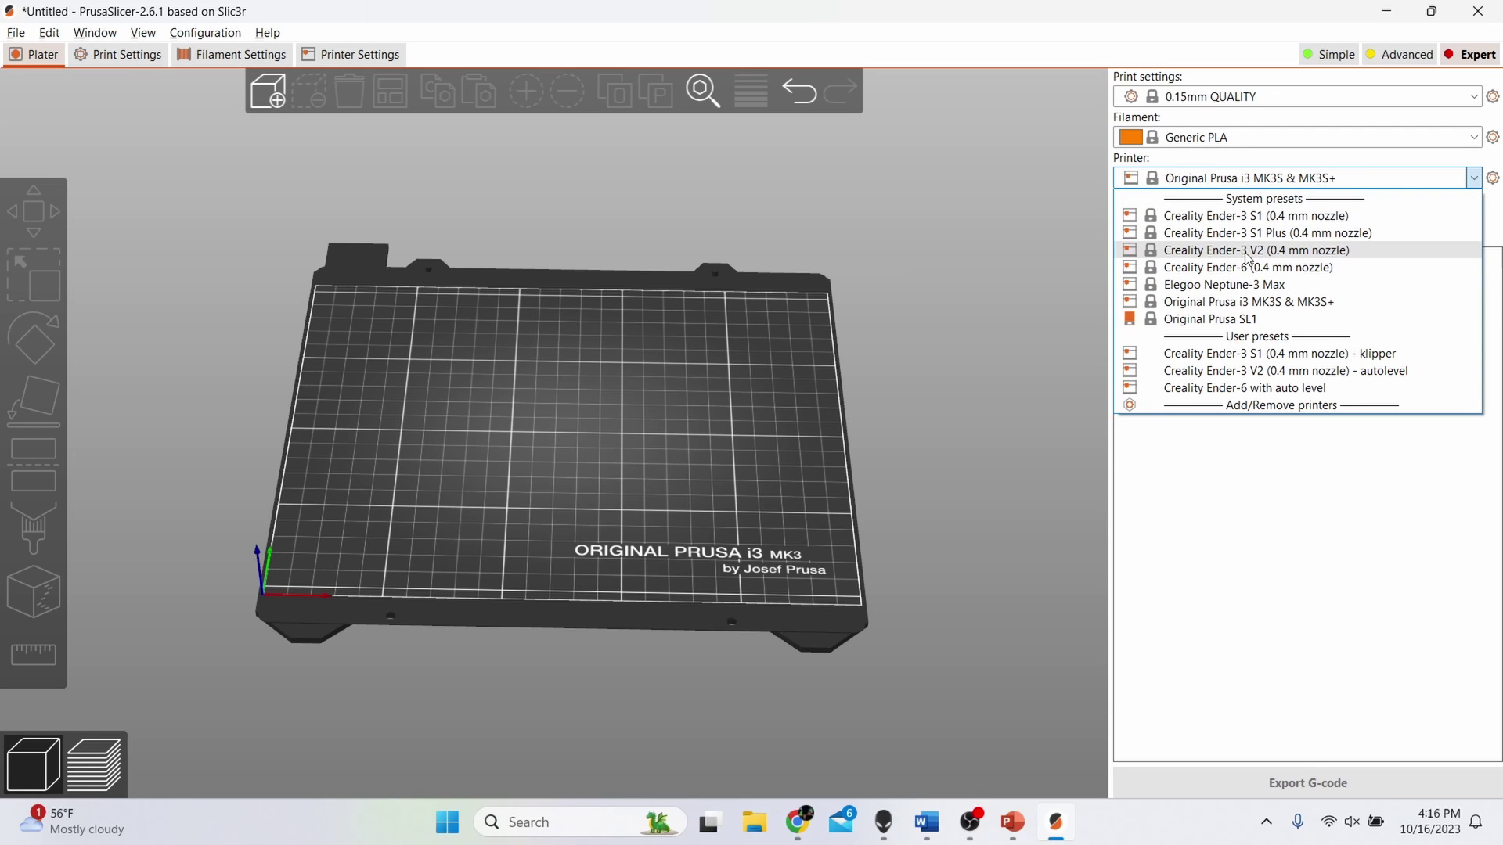
click(1213, 251)
key(1)
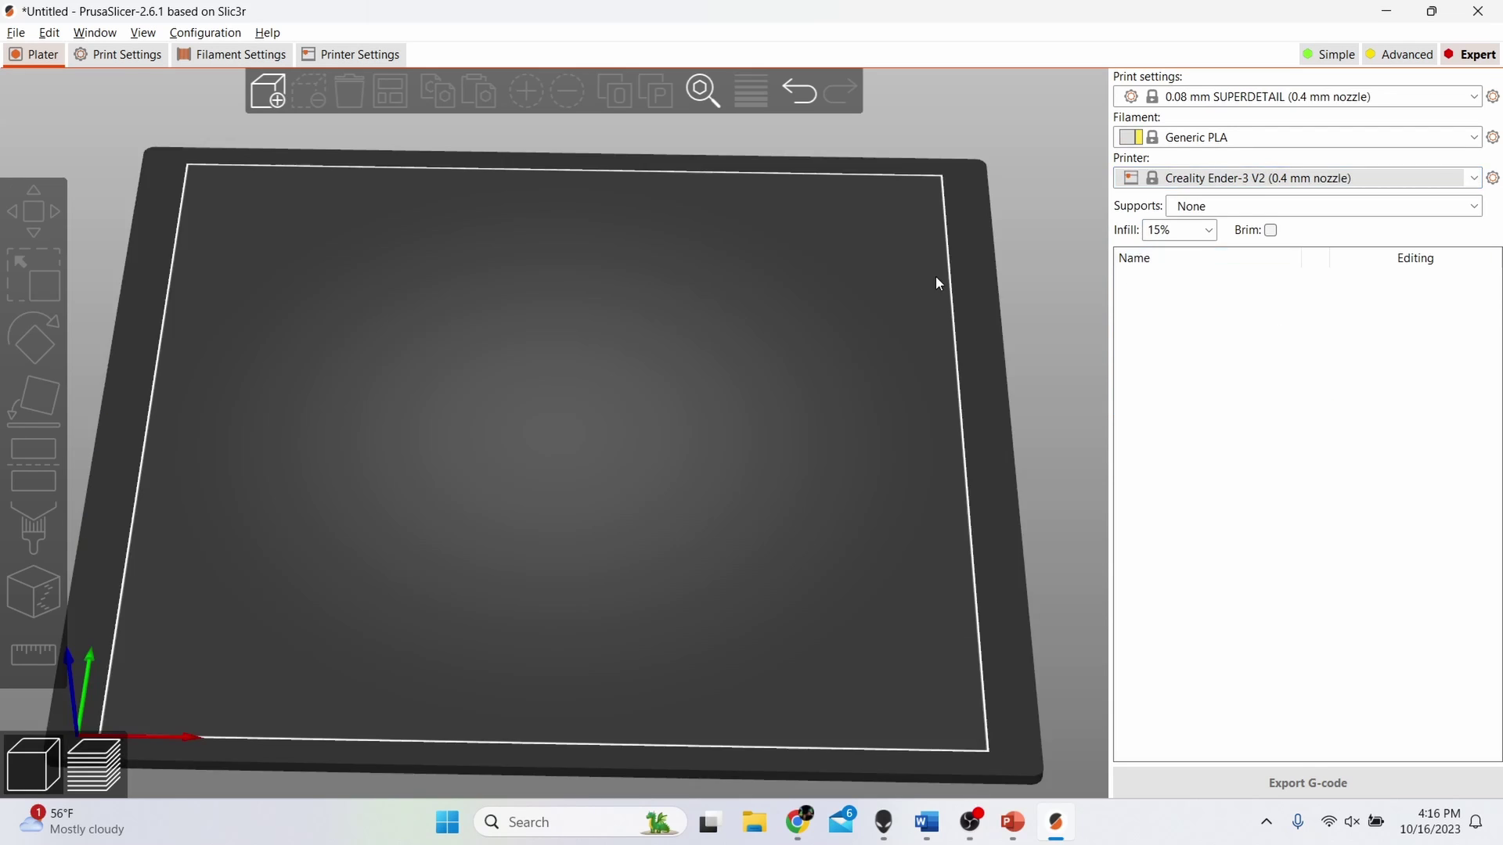
key(z)
key(3)
drag(634, 370, 602, 398)
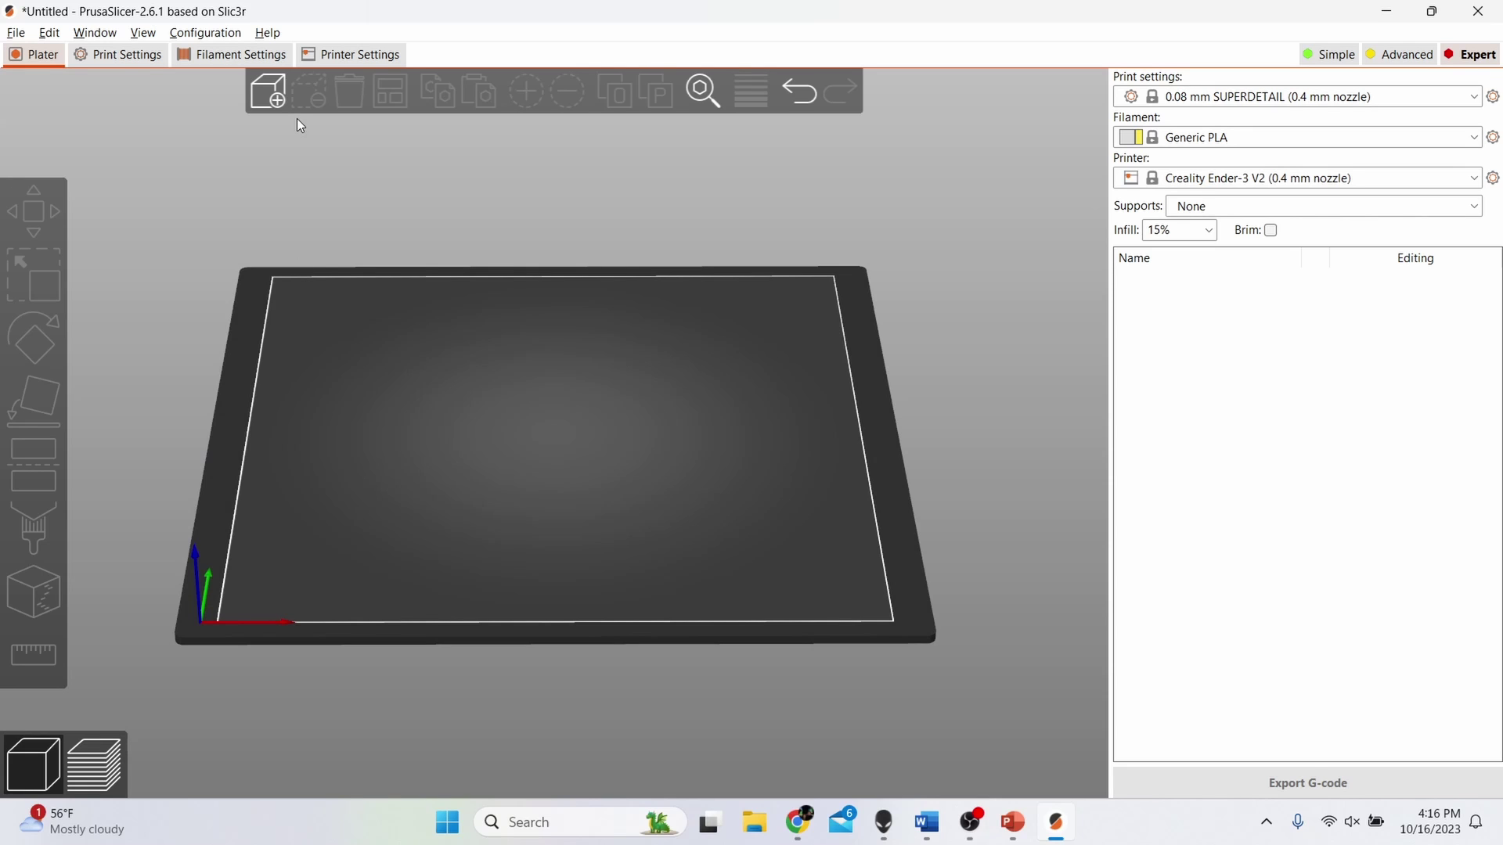
Step: Open the Ender-3 V2's Printer Settings at Custom G-code and place the cursor in Start G-code
click(335, 60)
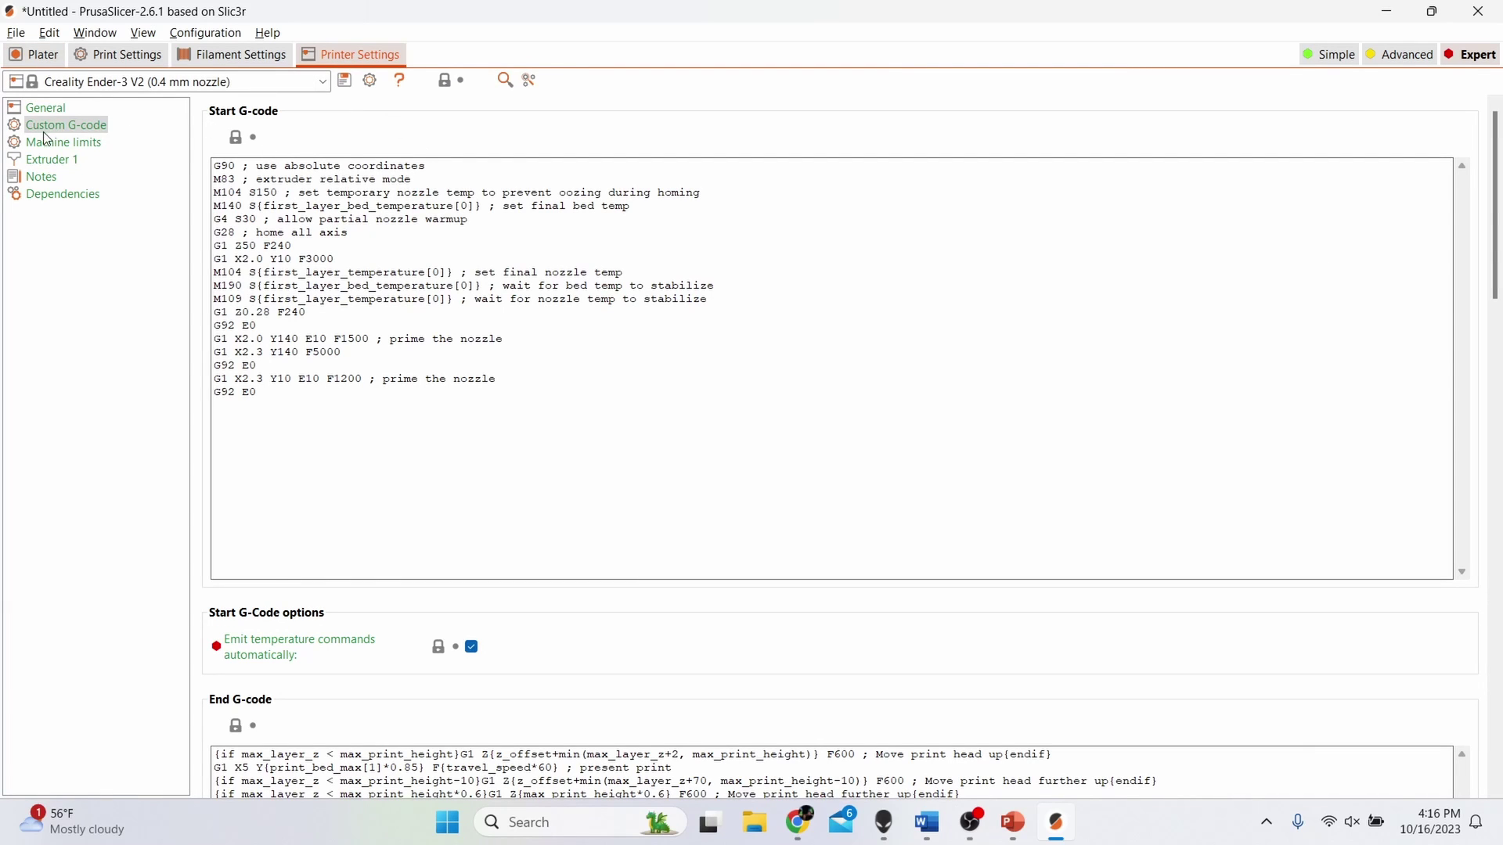
click(69, 126)
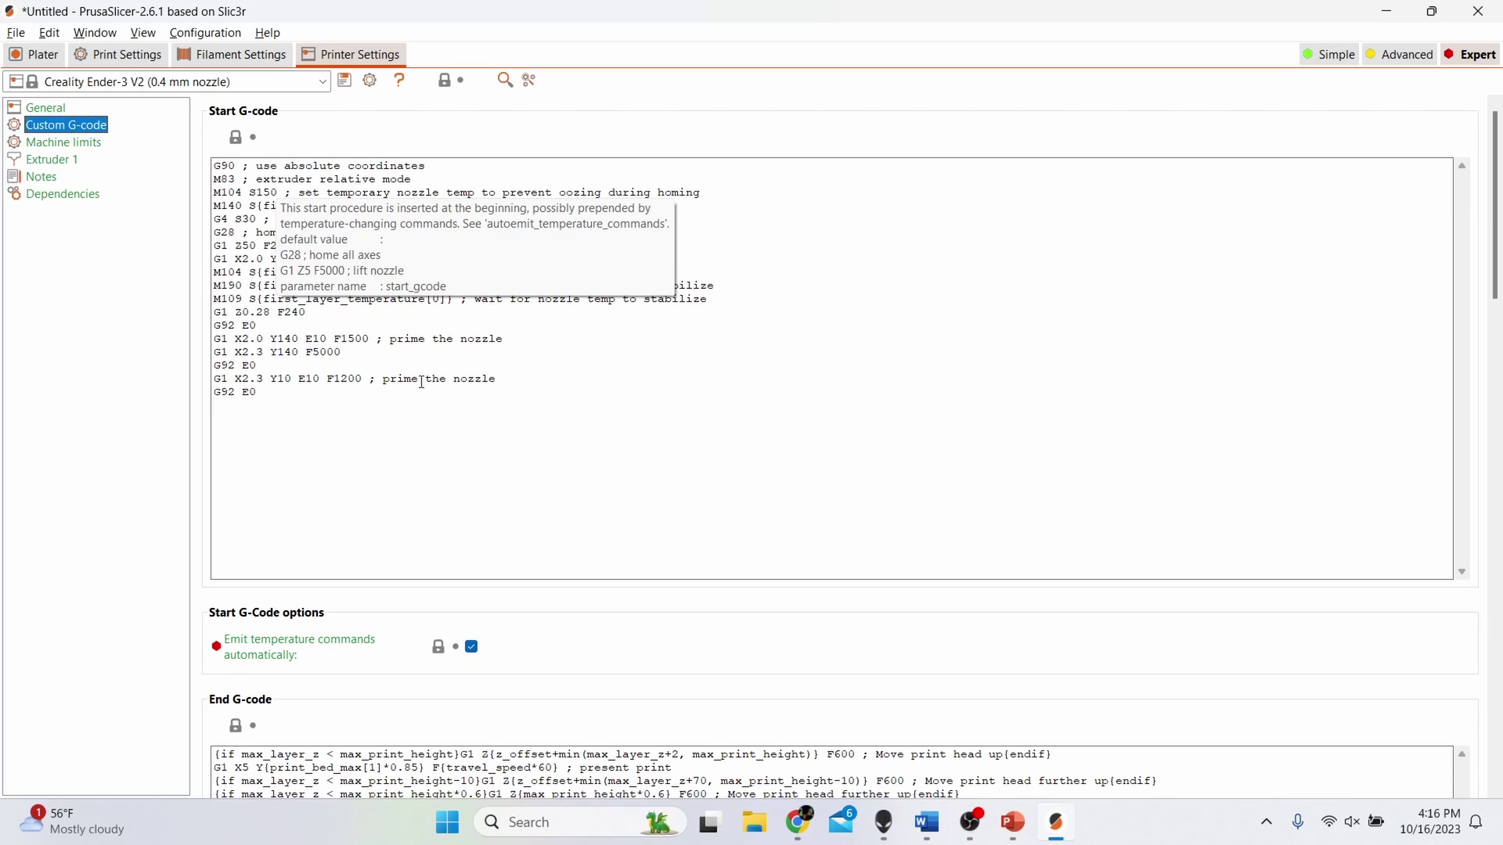
click(353, 403)
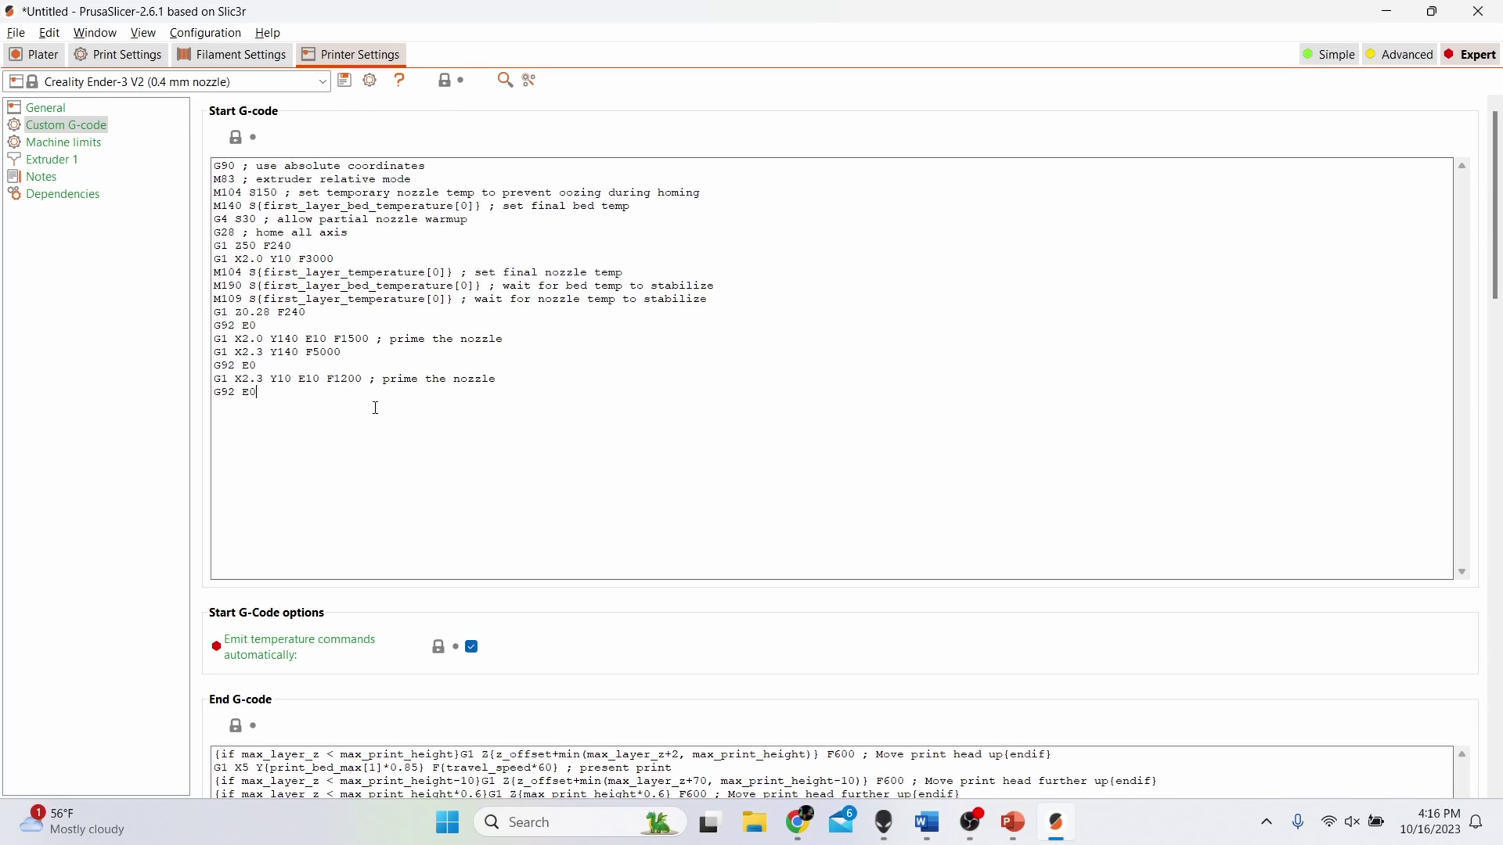
Step: Copy the edited start G-code with the G29 line from the Word document
mouse_move(928, 822)
click(984, 710)
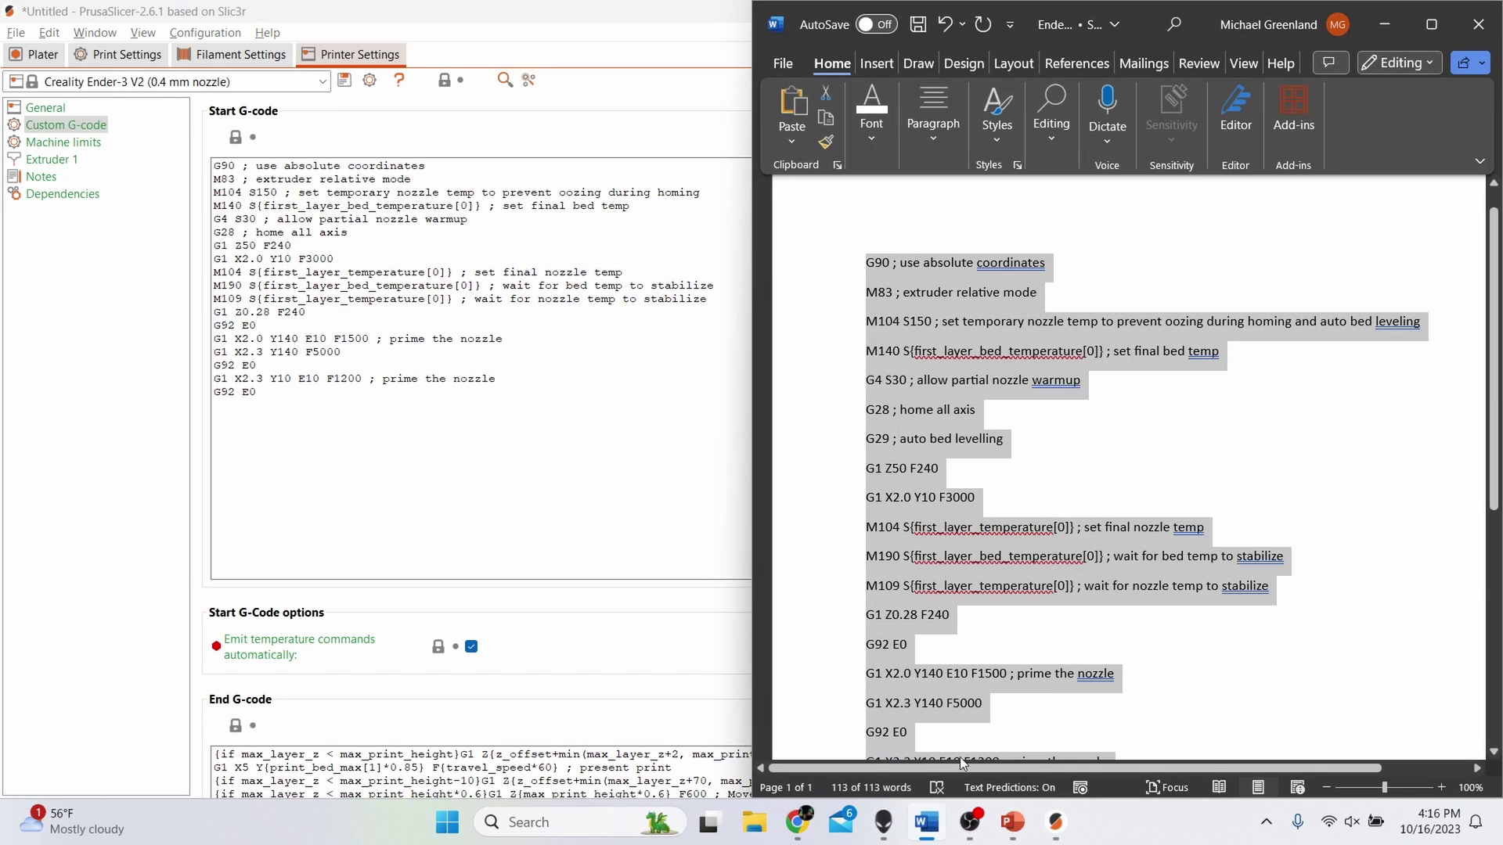
scroll(984, 711, down, 5)
click(932, 530)
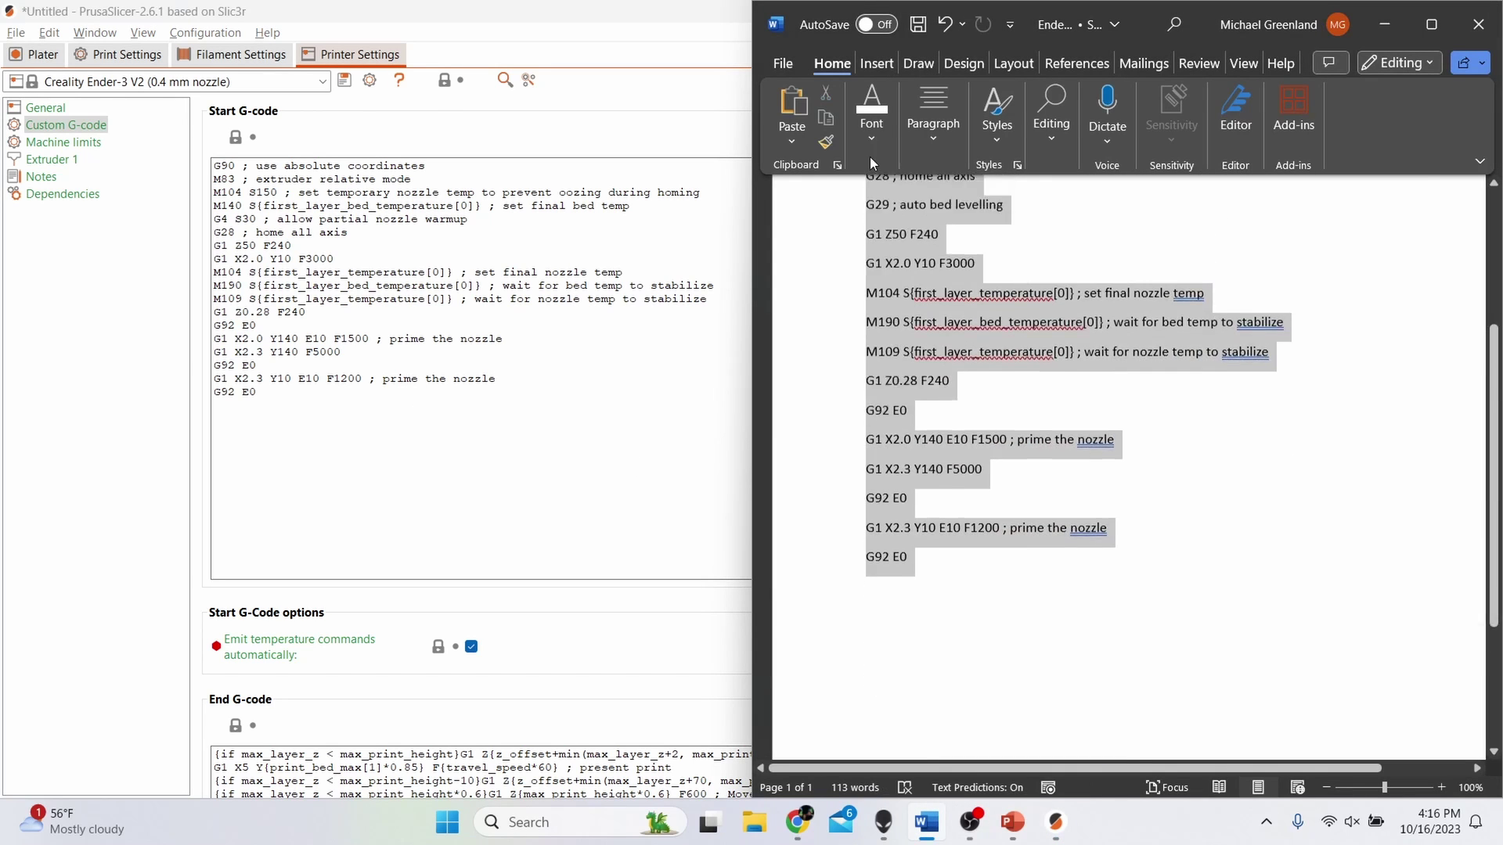
scroll(856, 292, up, 4)
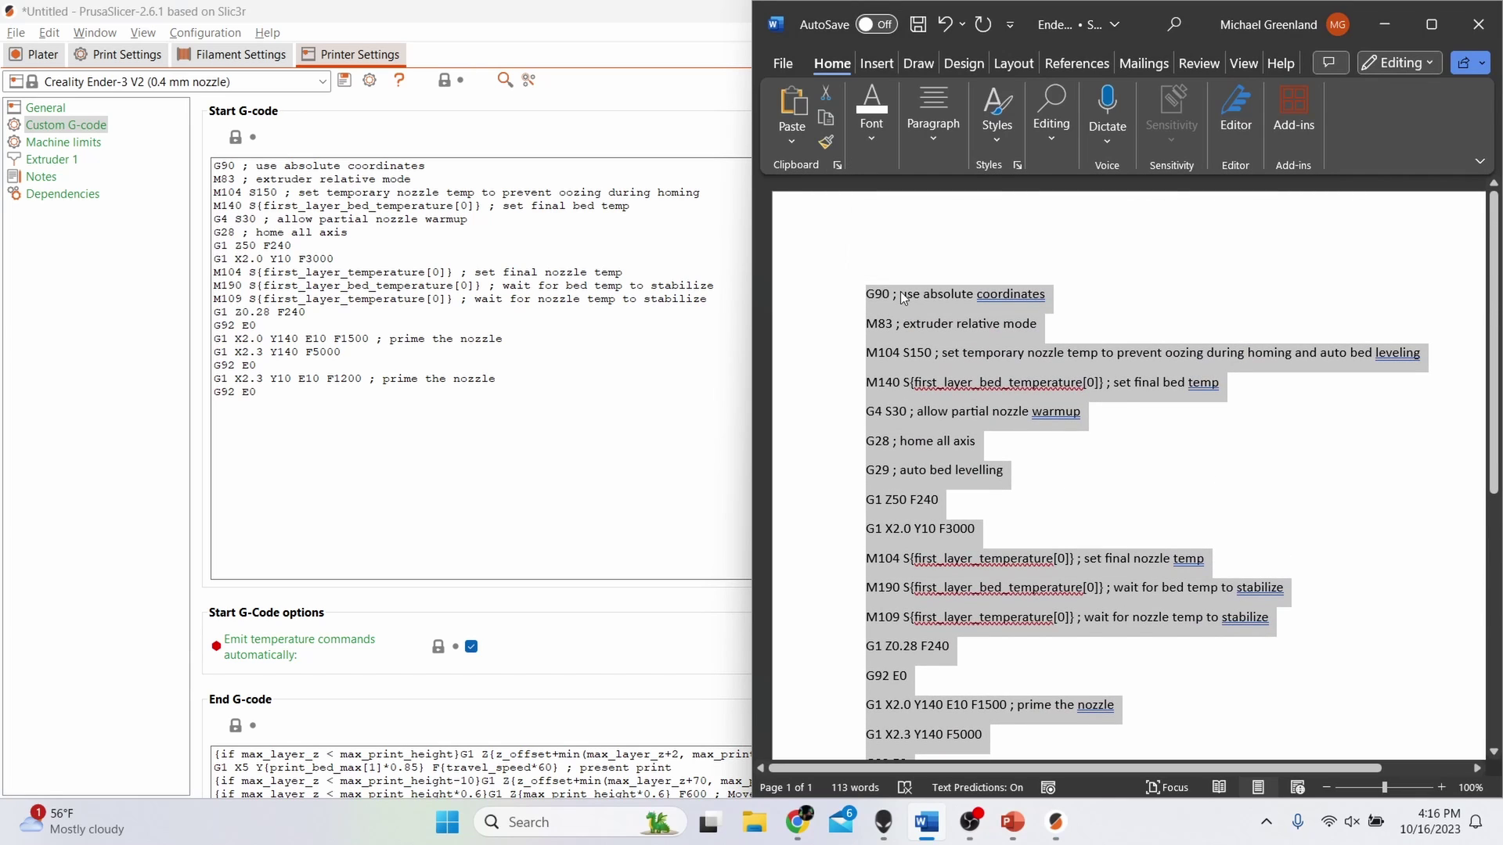
right_click(904, 298)
click(969, 395)
Step: Replace all of PrusaSlicer's existing Start G-code with the copied Word version
click(596, 401)
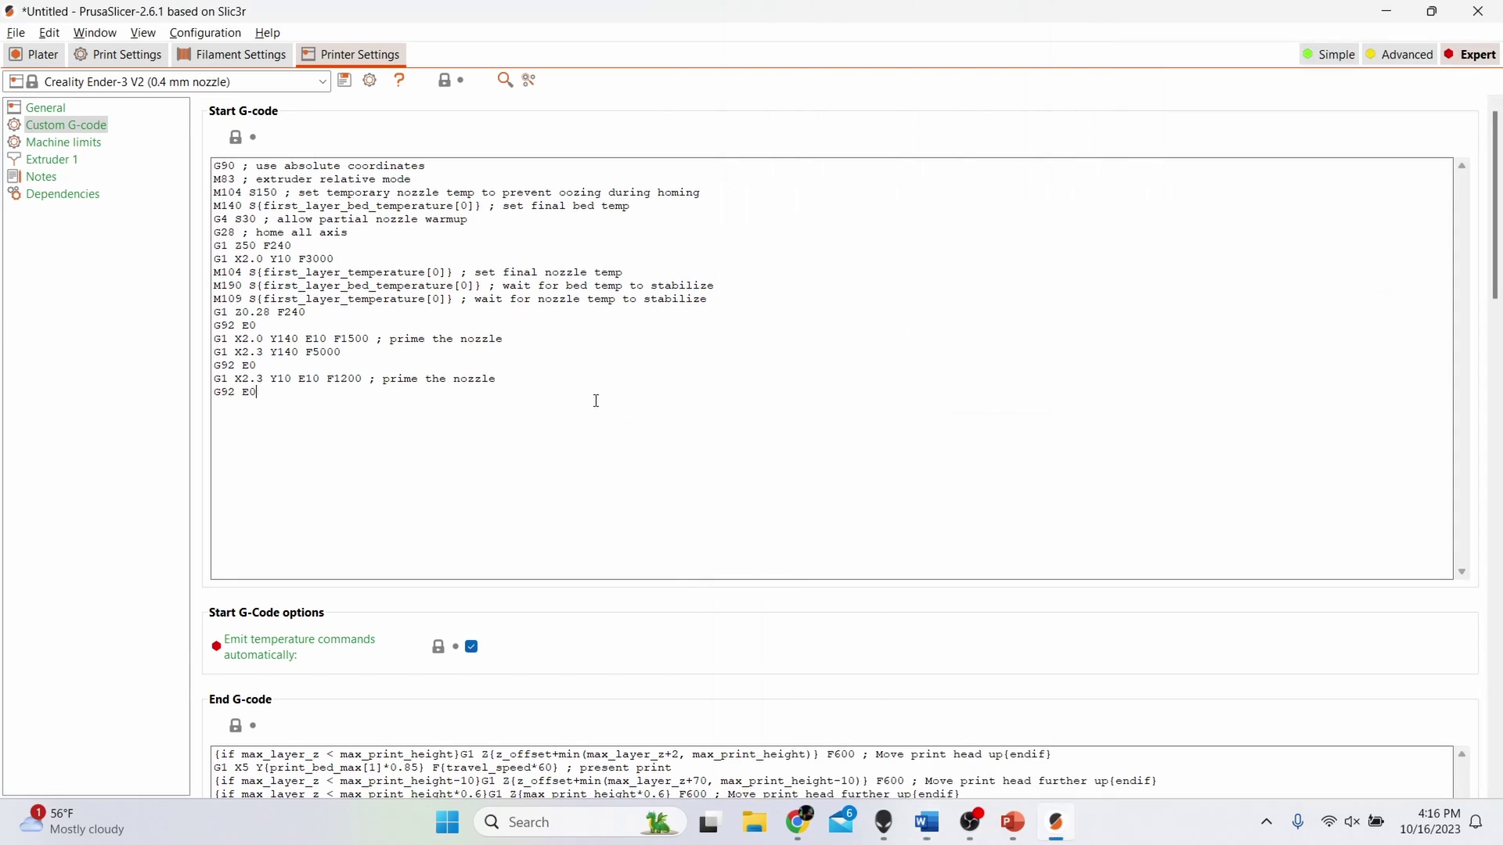
drag(274, 390, 206, 163)
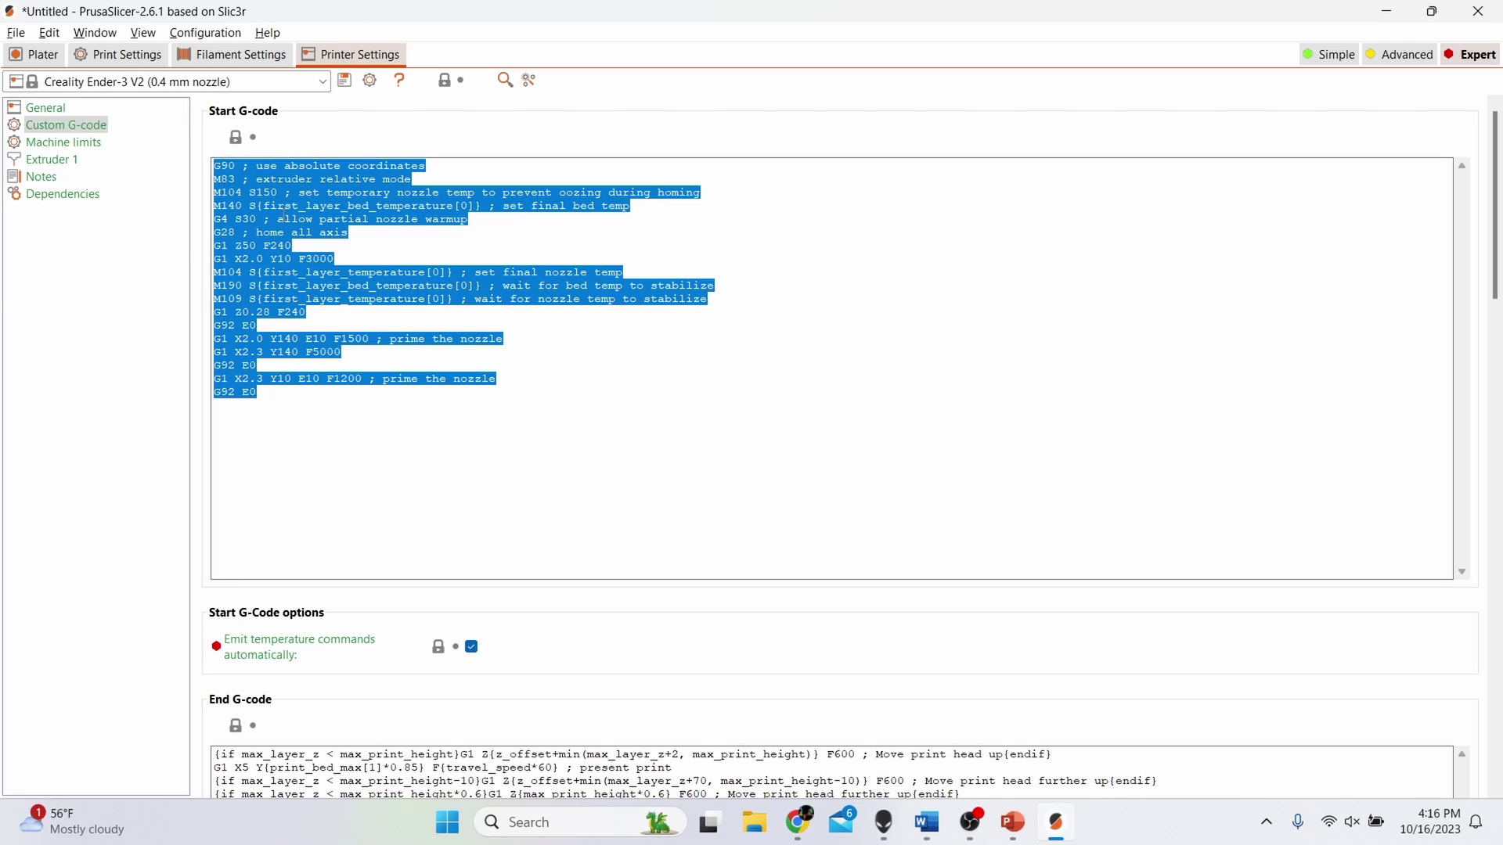
right_click(277, 210)
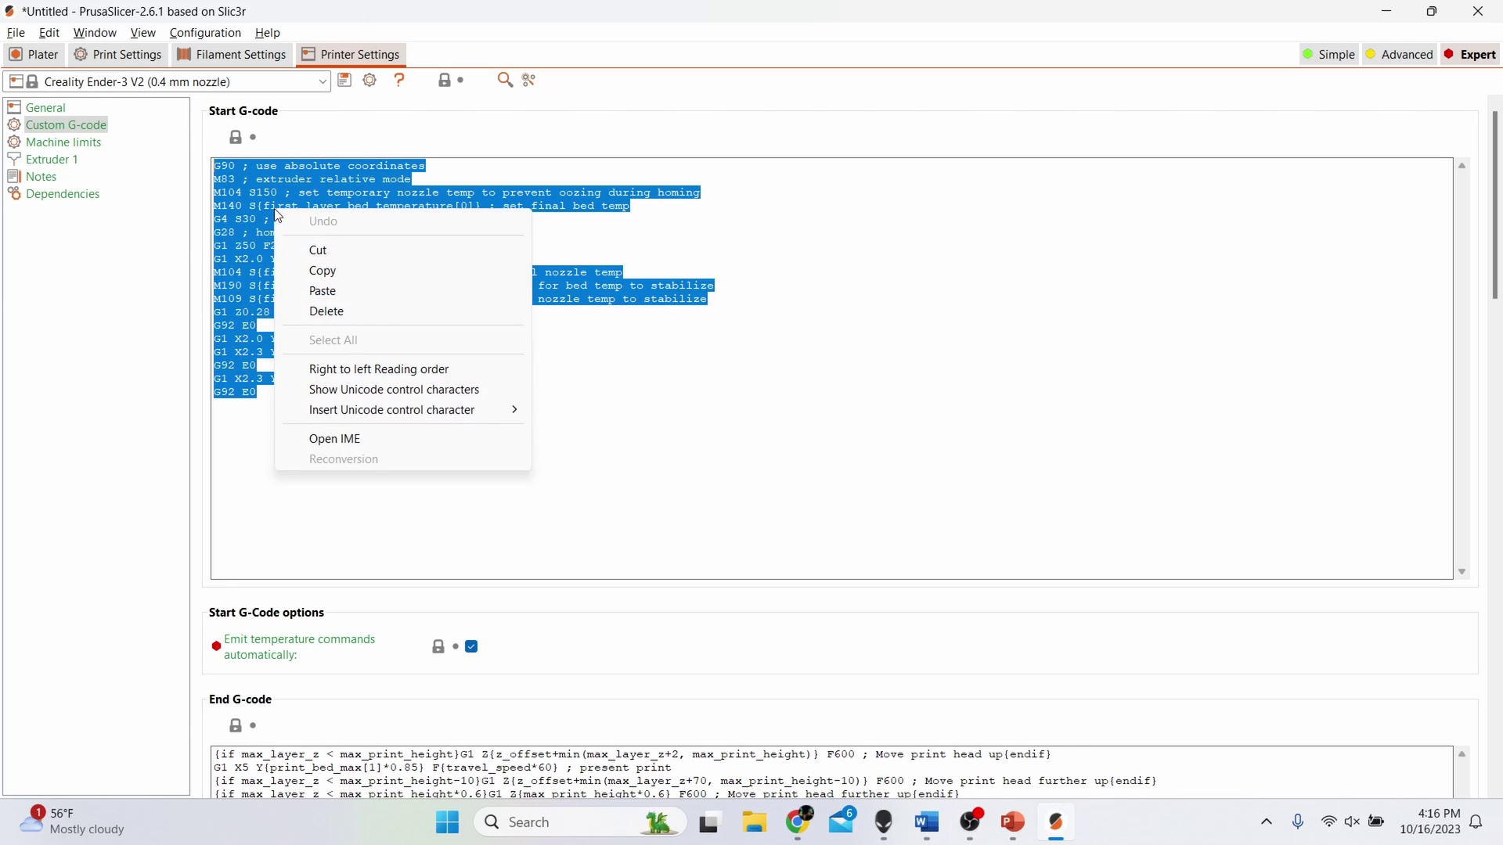
click(354, 291)
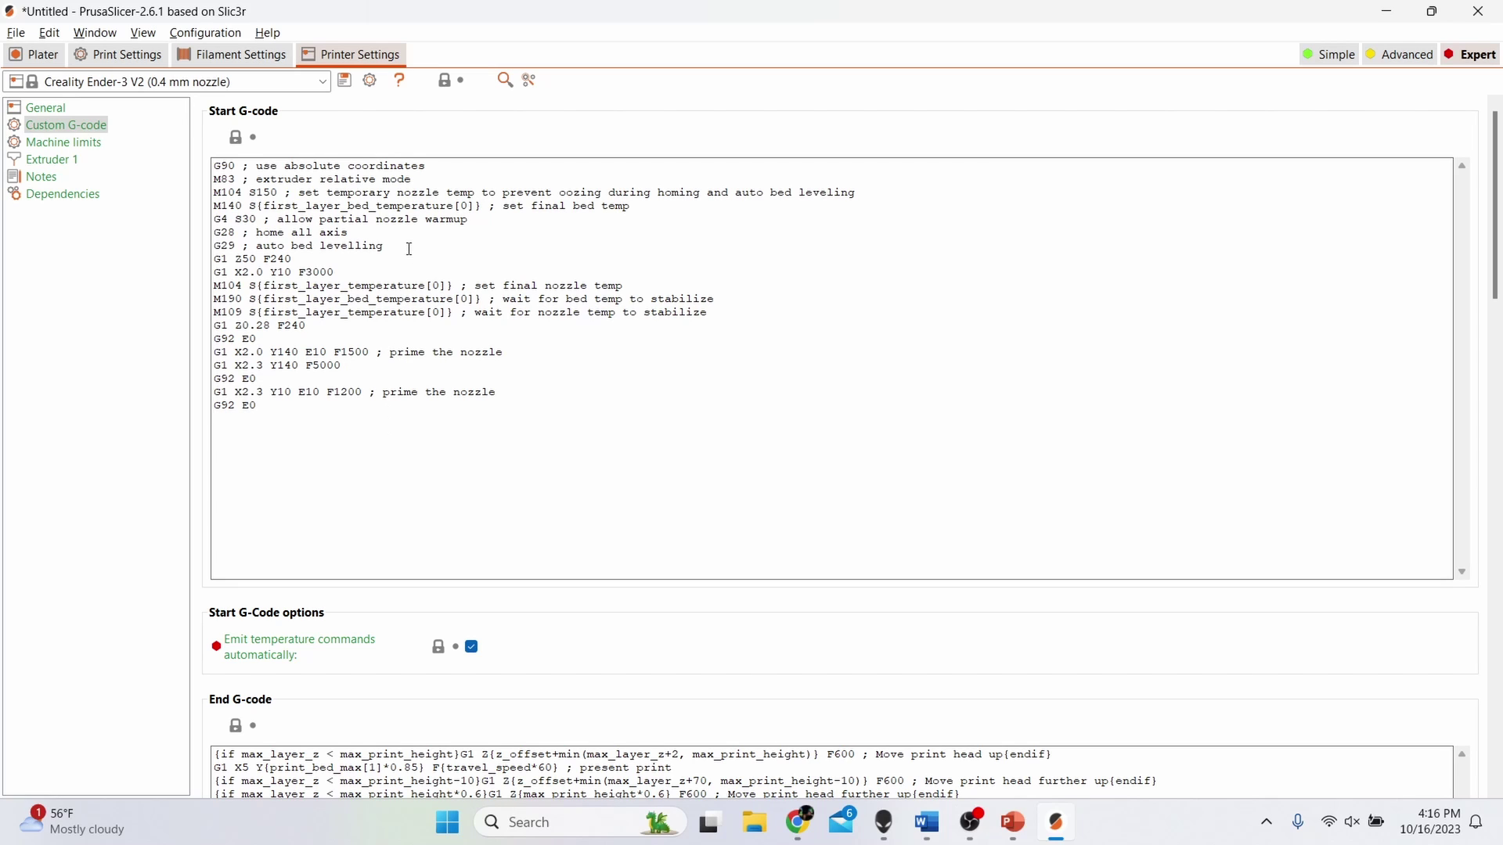
Step: Save the printer settings as preset 'Creality Ender-3 V2 (0.4 mm nozzle) - BL Touch'
click(343, 83)
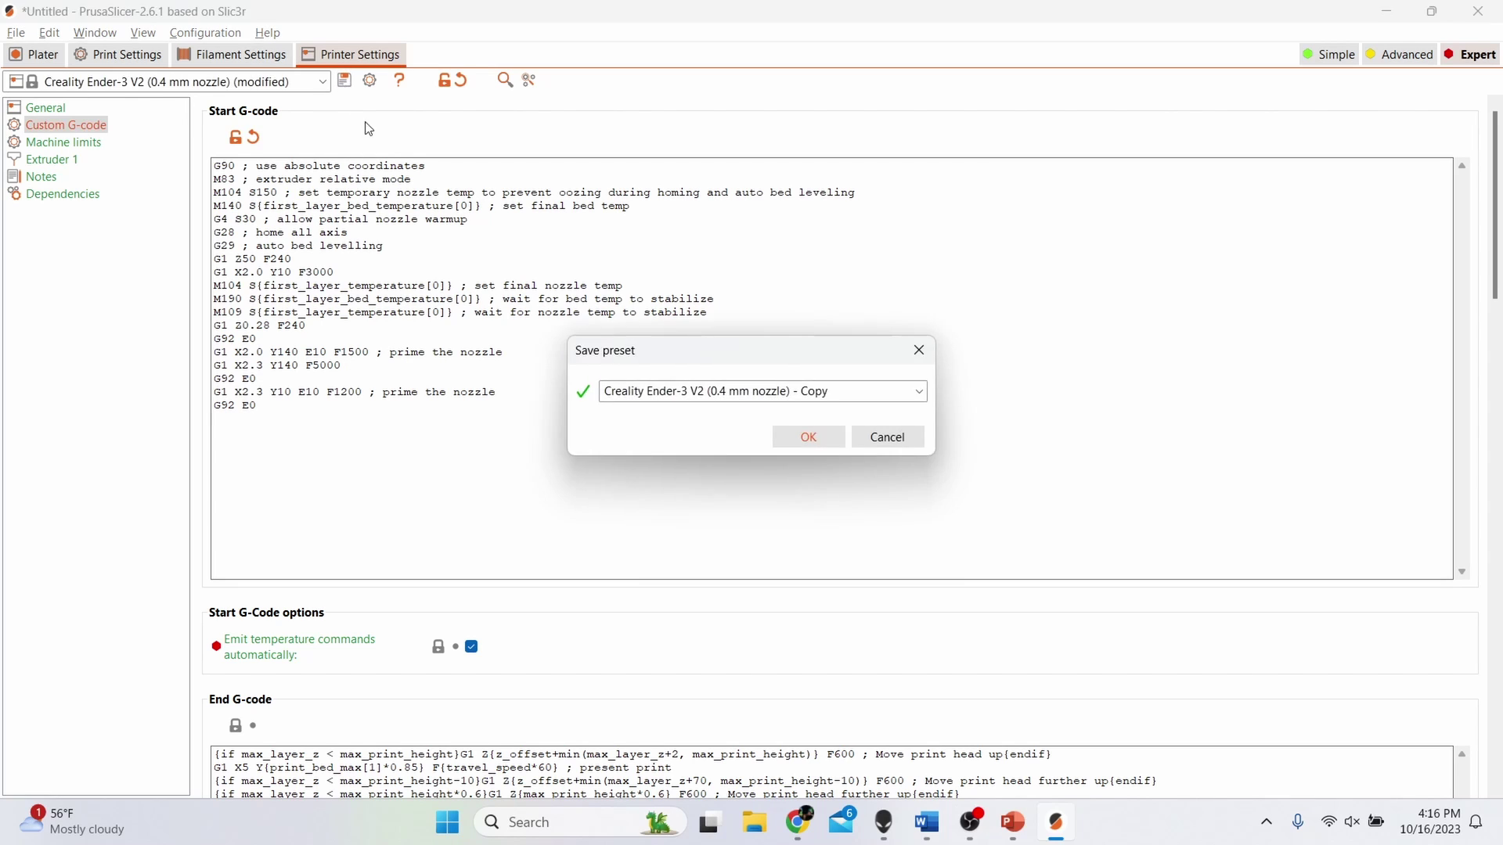
click(849, 390)
double_click(859, 393)
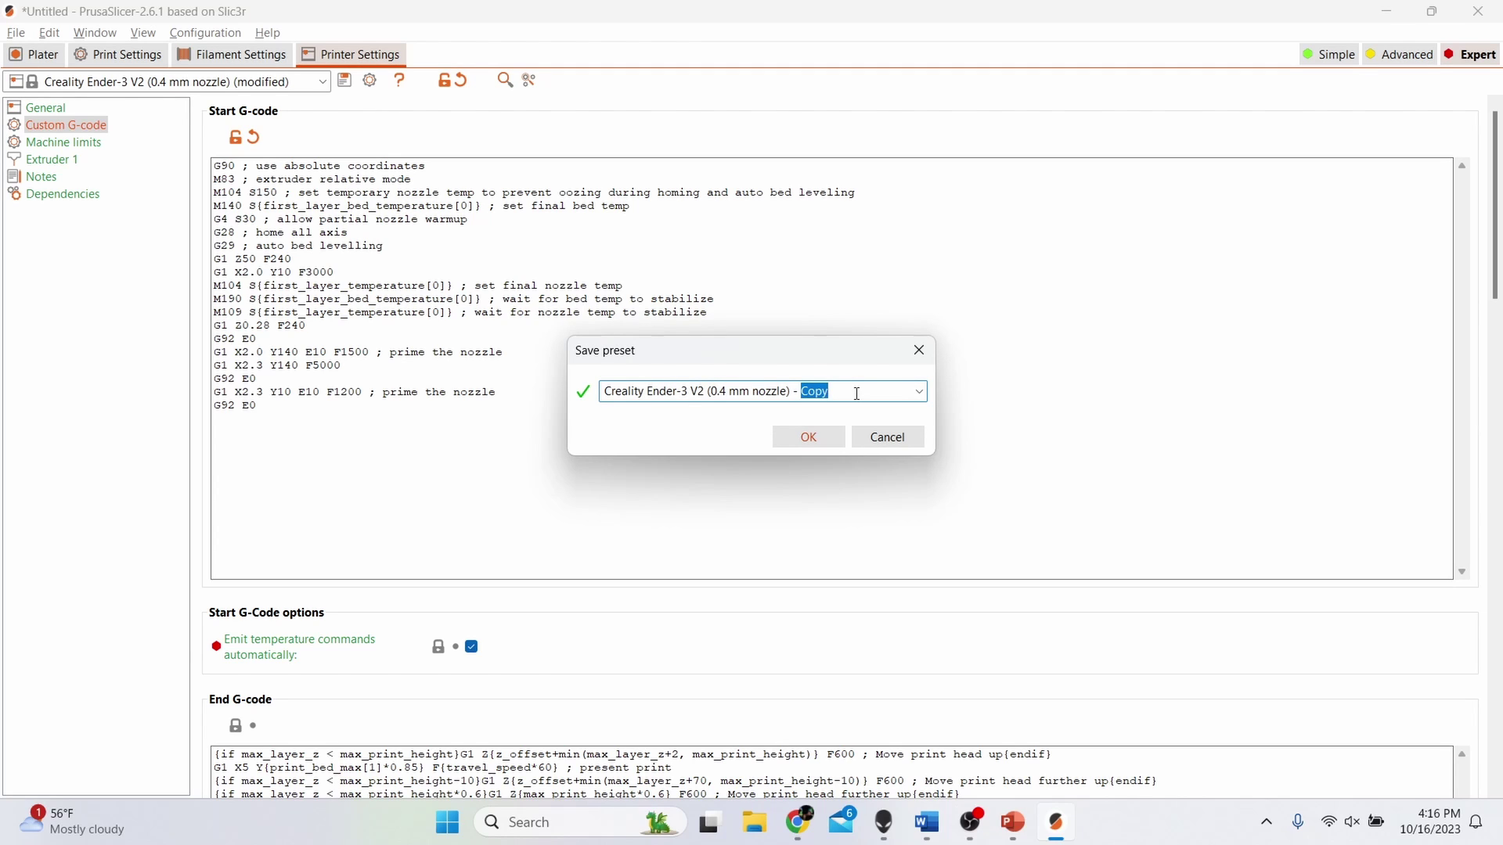
text(BL Touch)
click(809, 438)
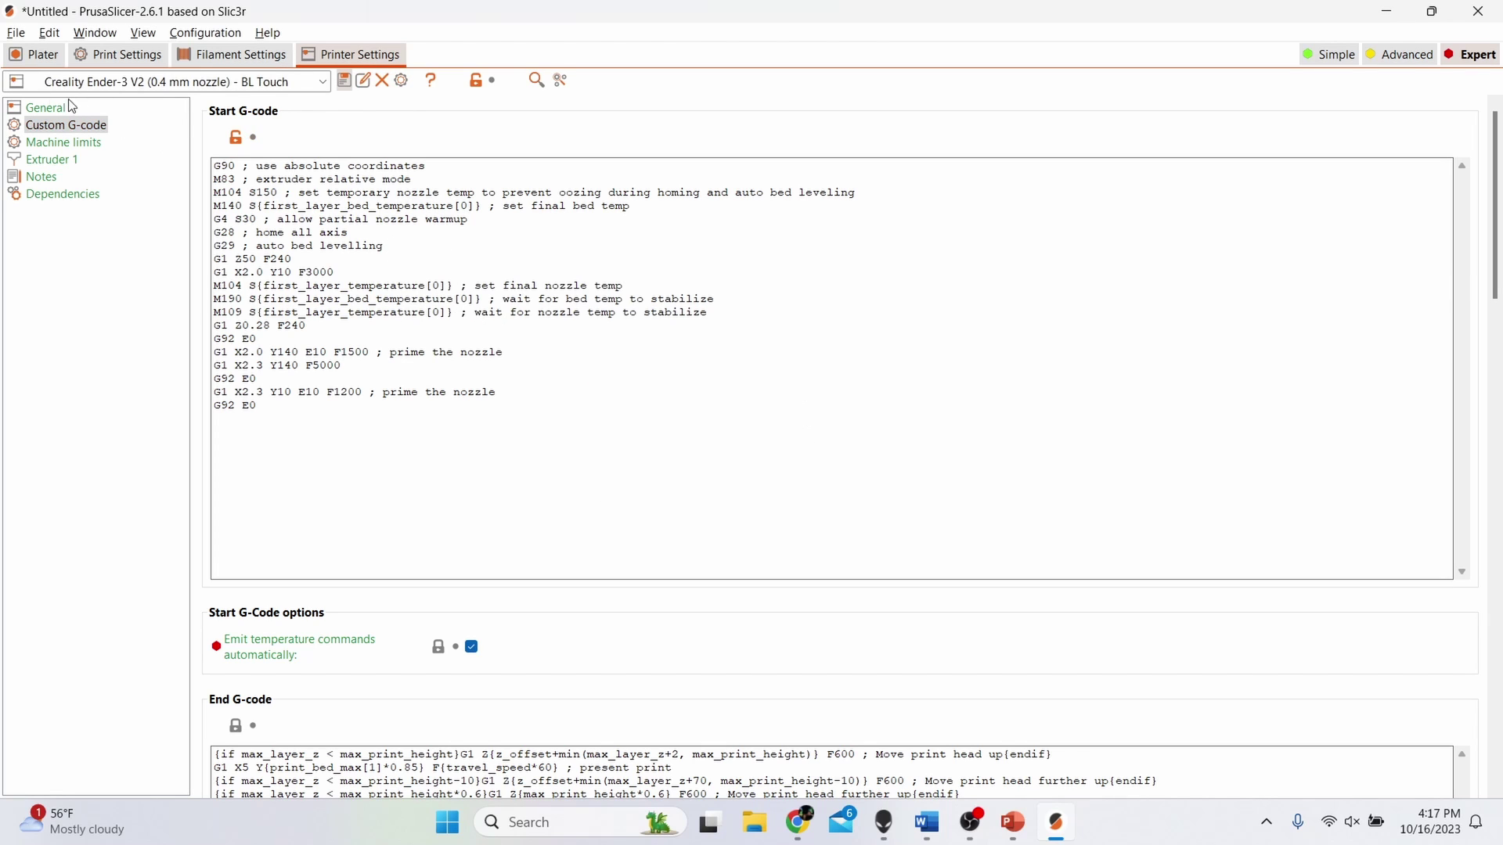
Step: From the Plater, add Egg_arrowhead.stl to the bed as a 55.97 x 56.44 x 65 mm model
click(39, 61)
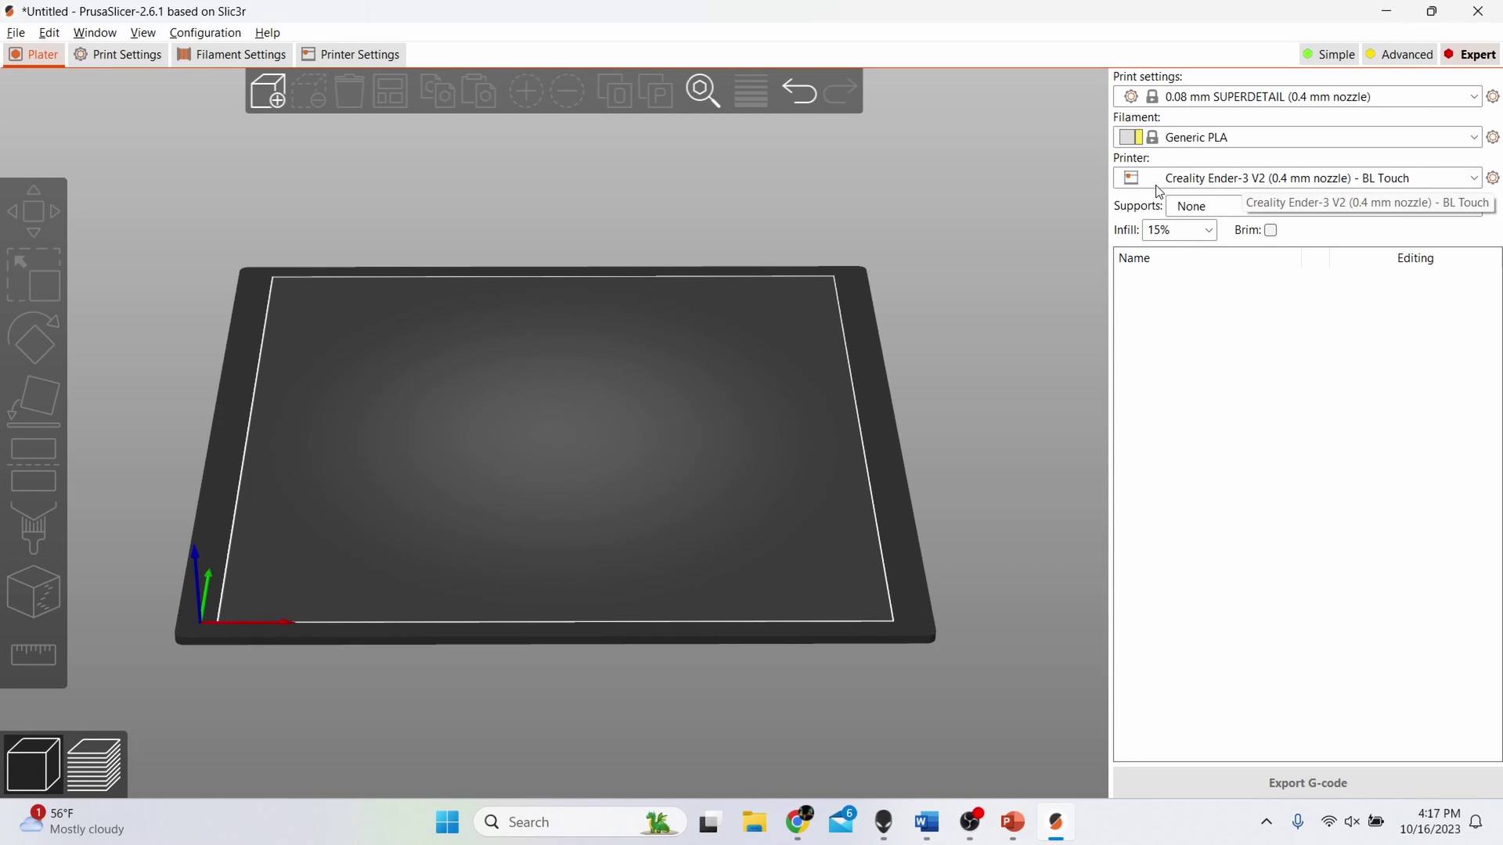
click(278, 95)
click(360, 222)
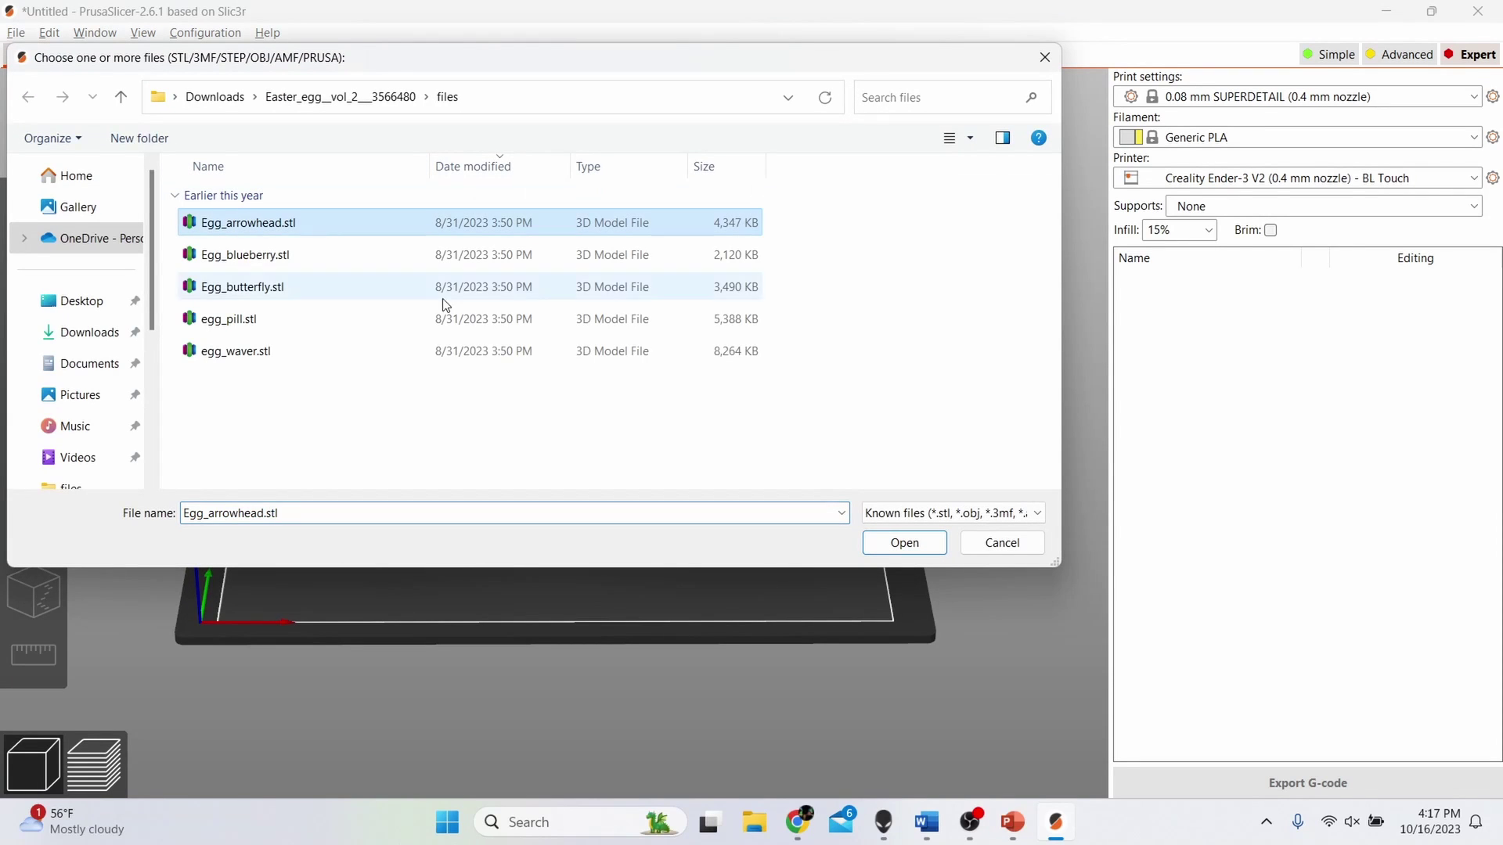
click(907, 550)
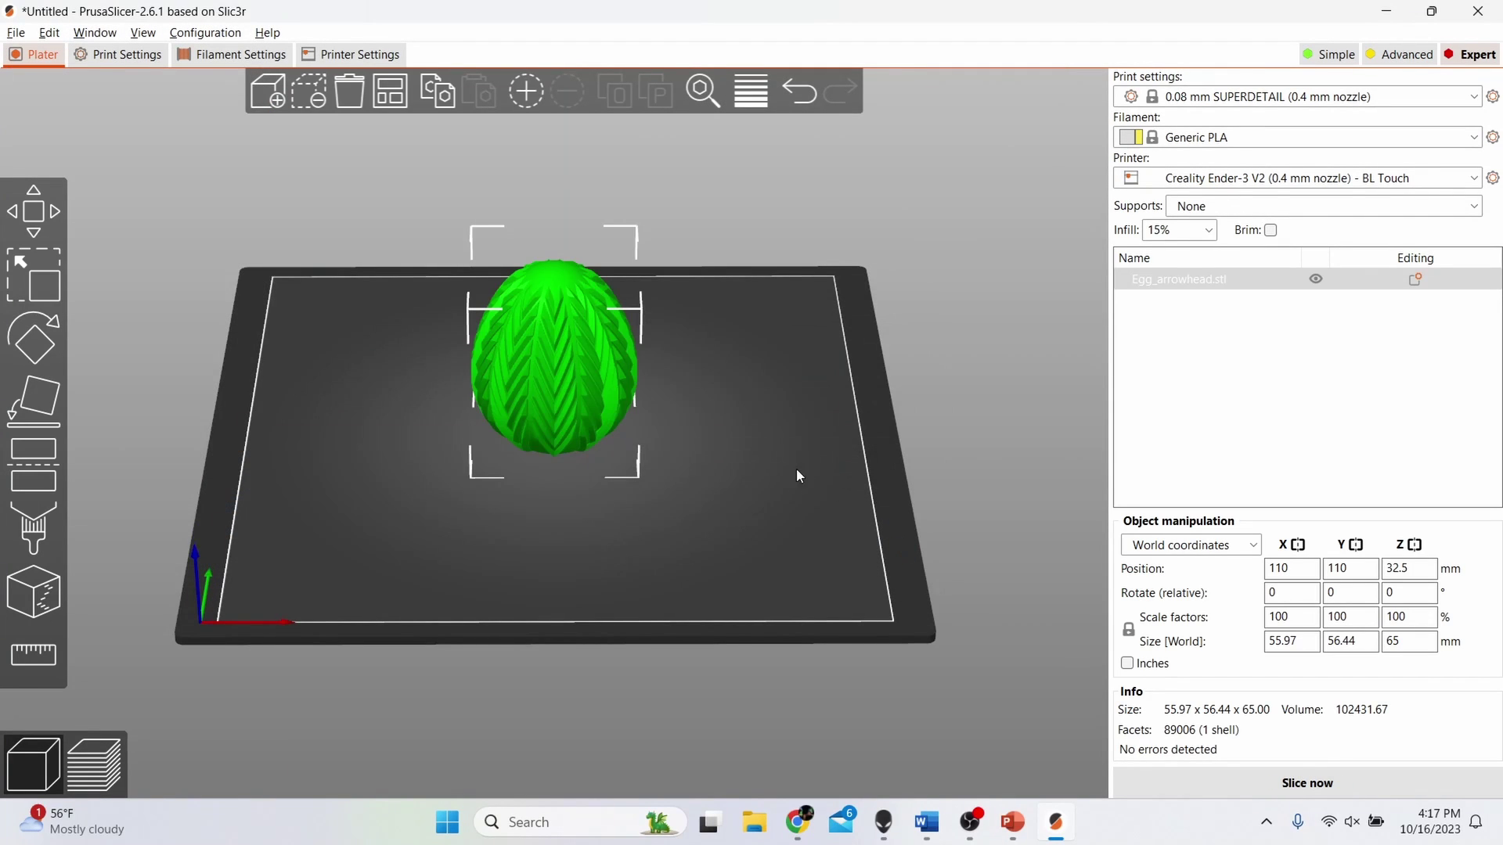
mouse_move(793, 479)
mouse_down()
mouse_move(751, 423)
mouse_move(785, 392)
mouse_move(792, 487)
mouse_up()
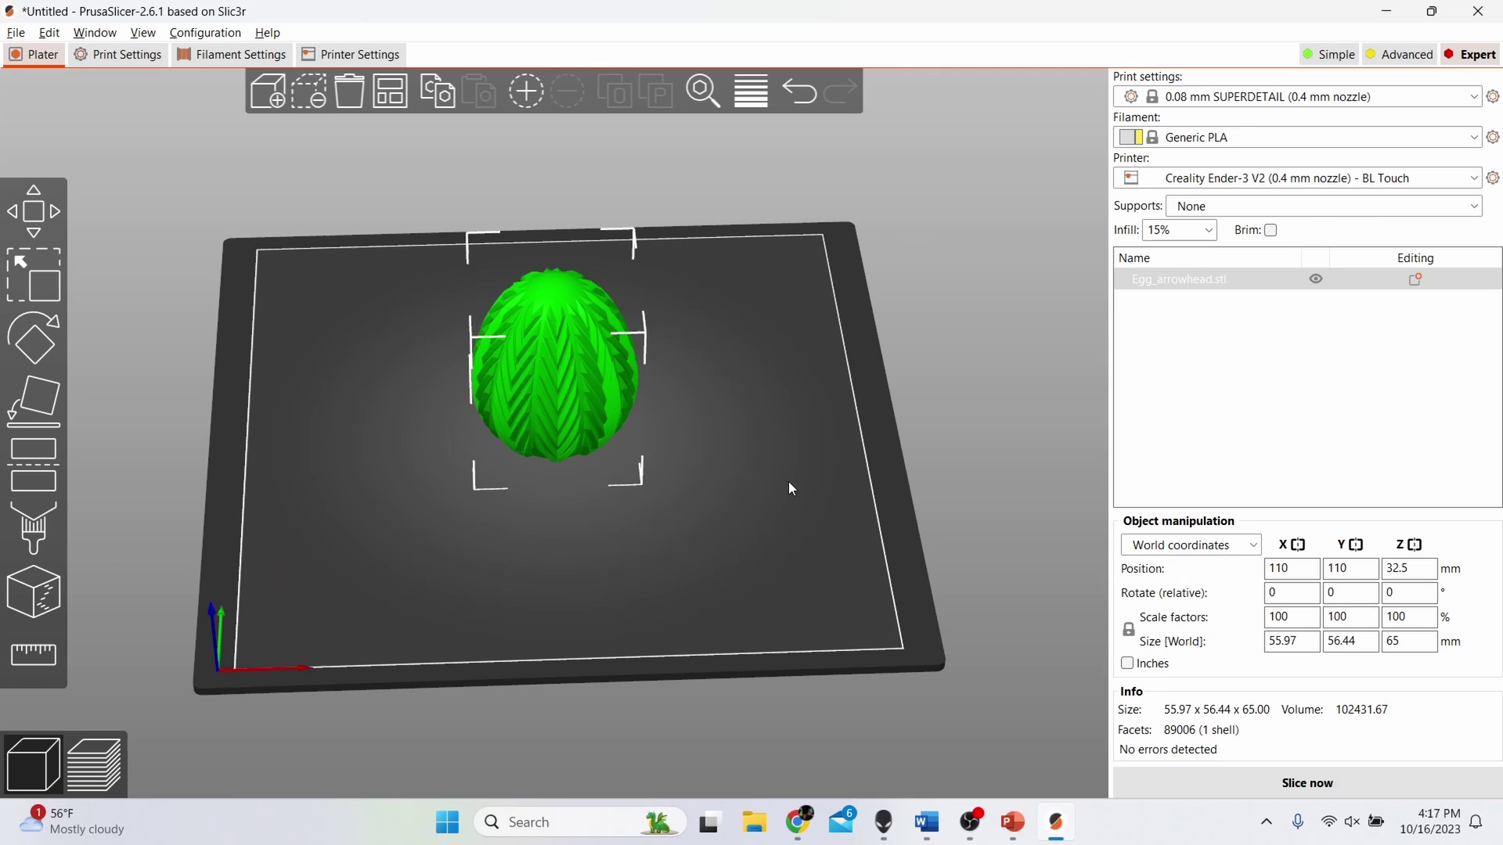
Step: Slice the egg (811 layers, 39.05 g filament) and dismiss the 'Slicing finished' notification
click(1307, 786)
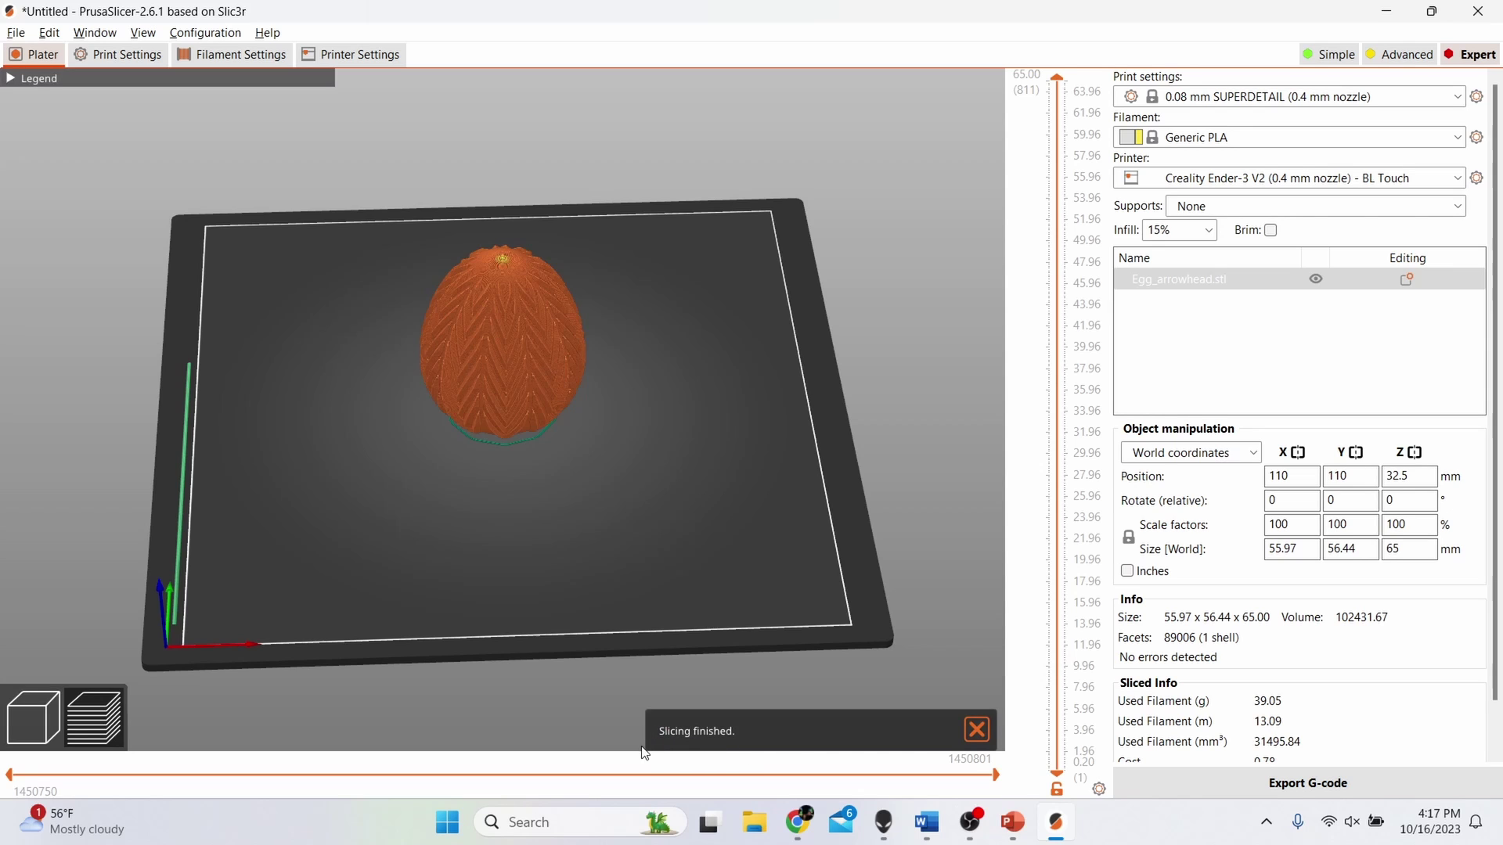
click(978, 731)
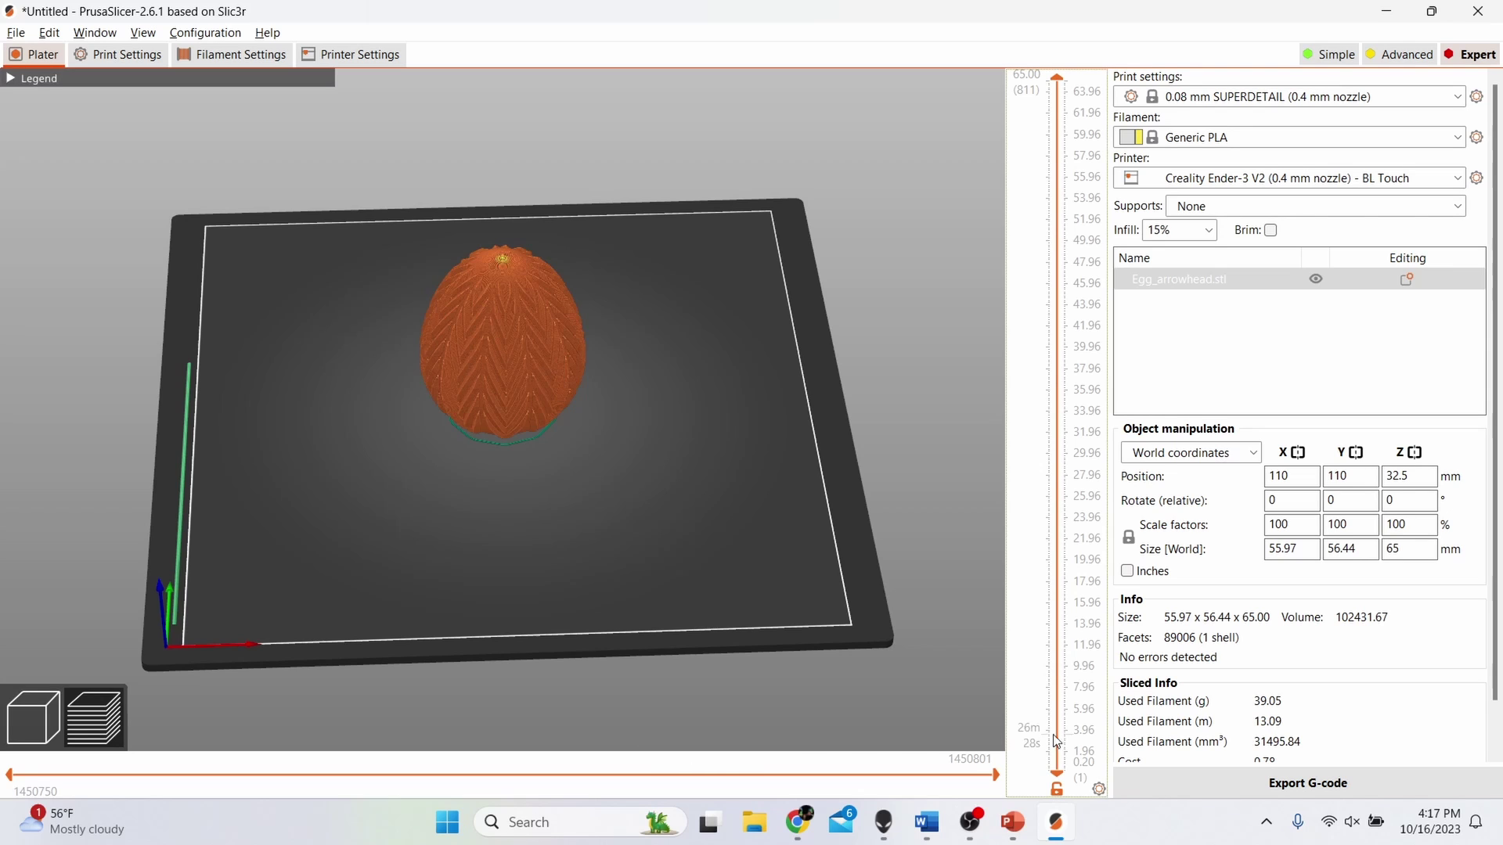
click(1261, 789)
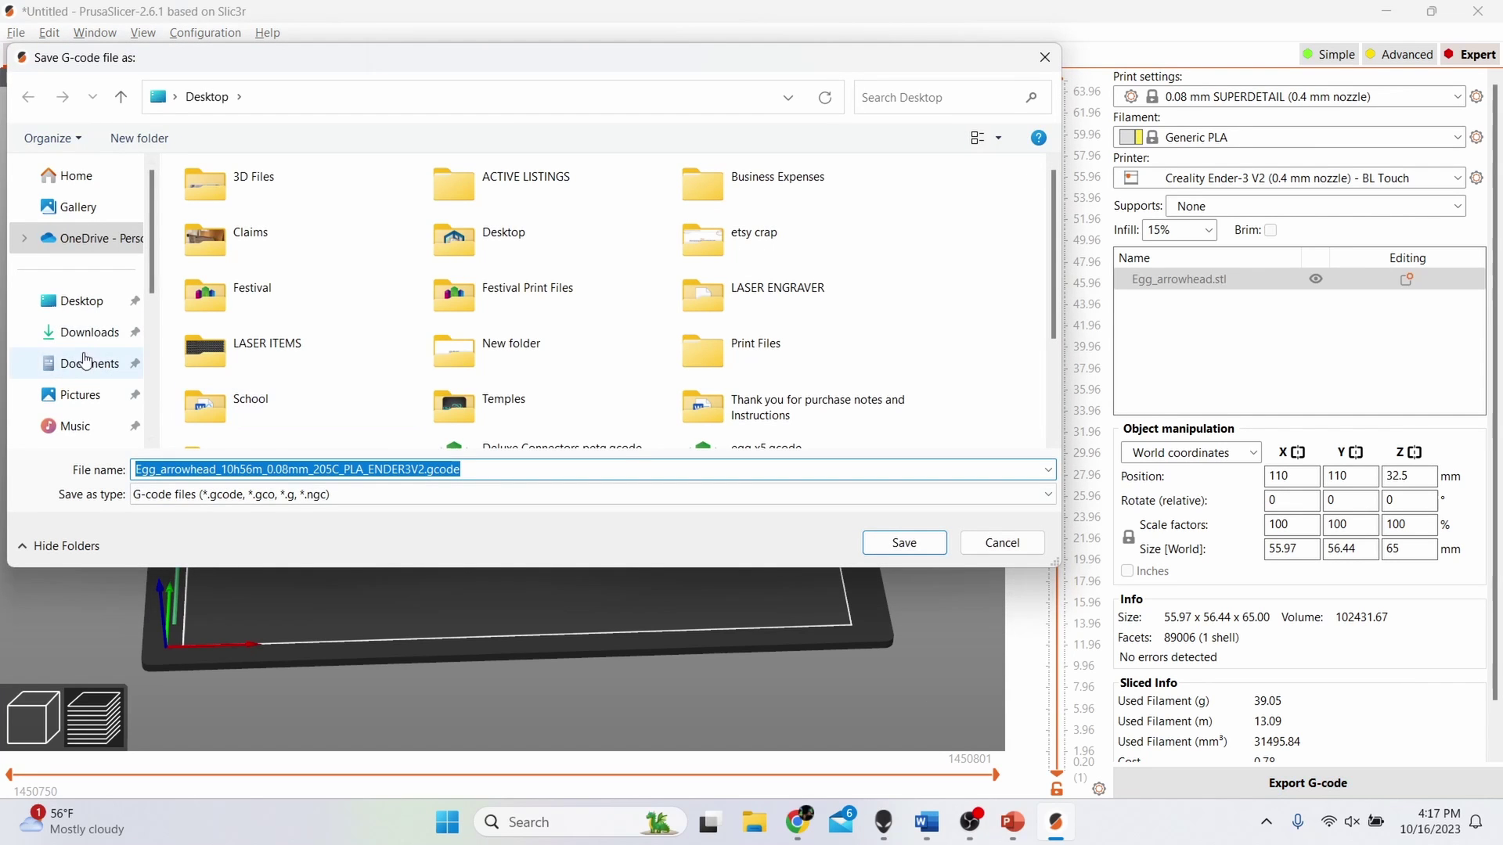
scroll(110, 384, down, 3)
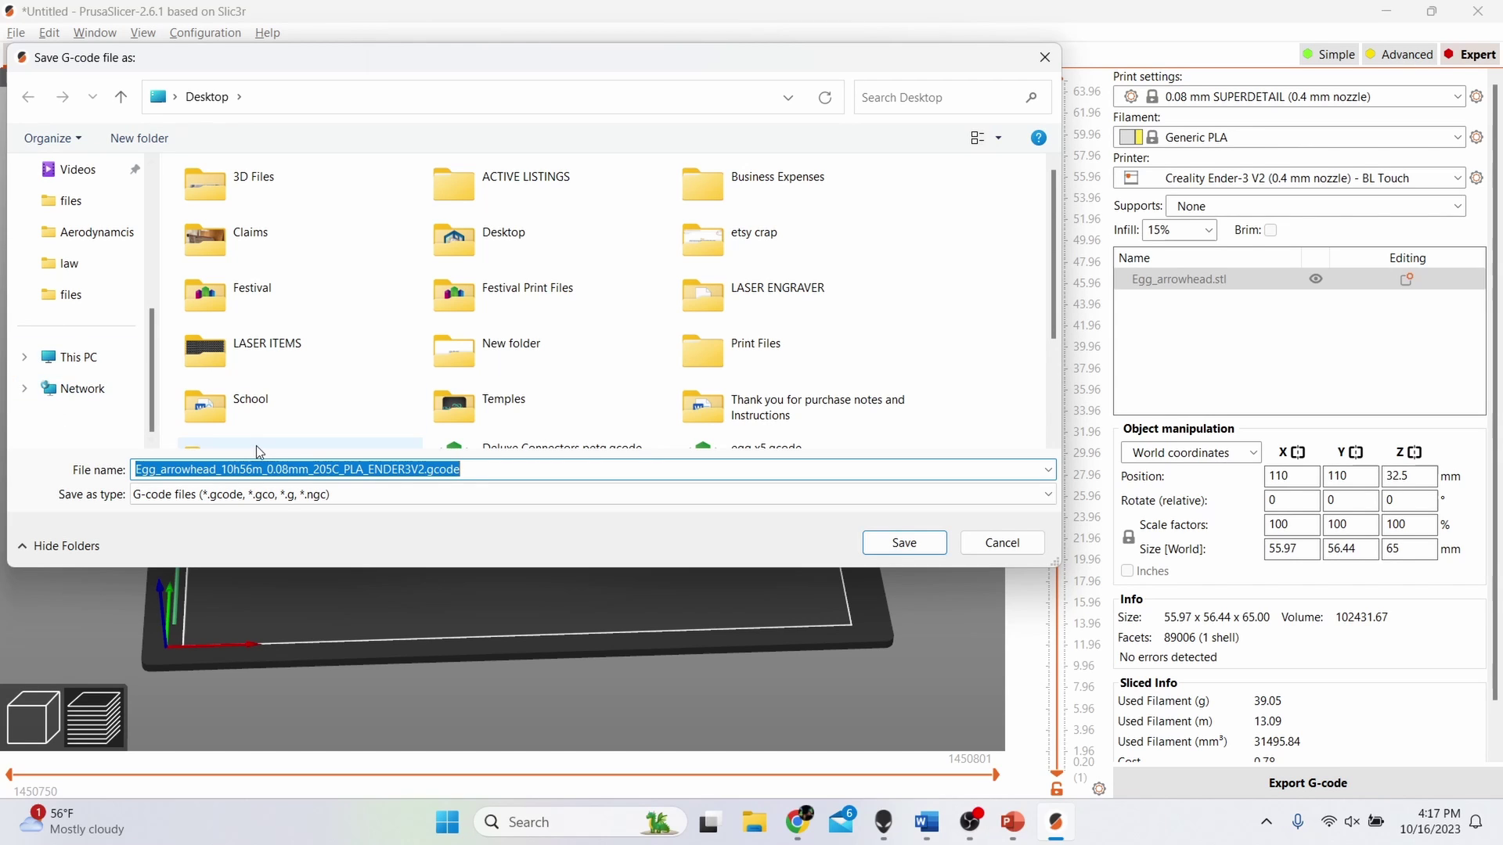
text(egg)
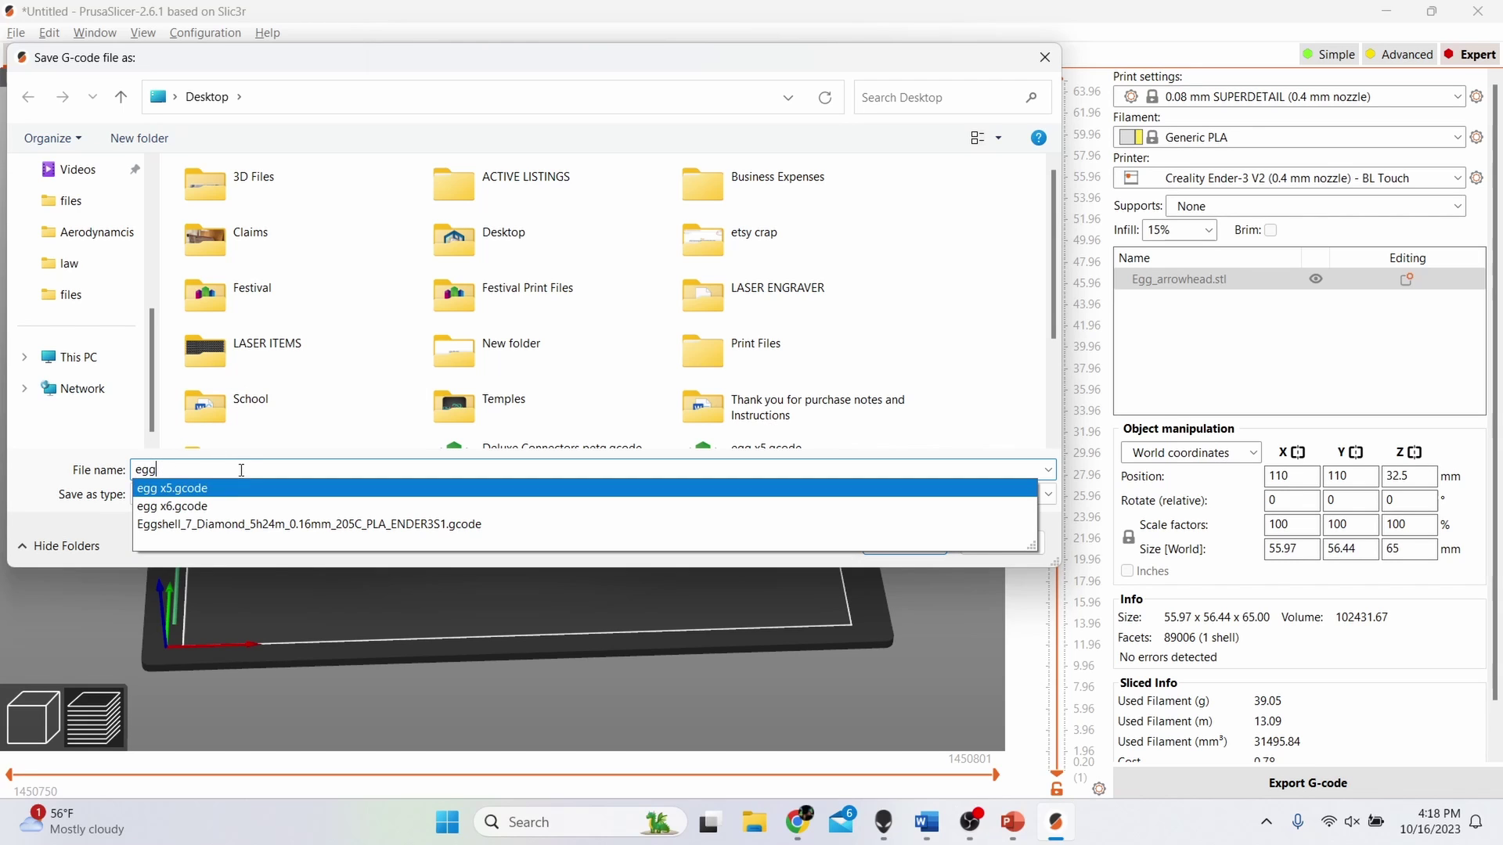
text(1)
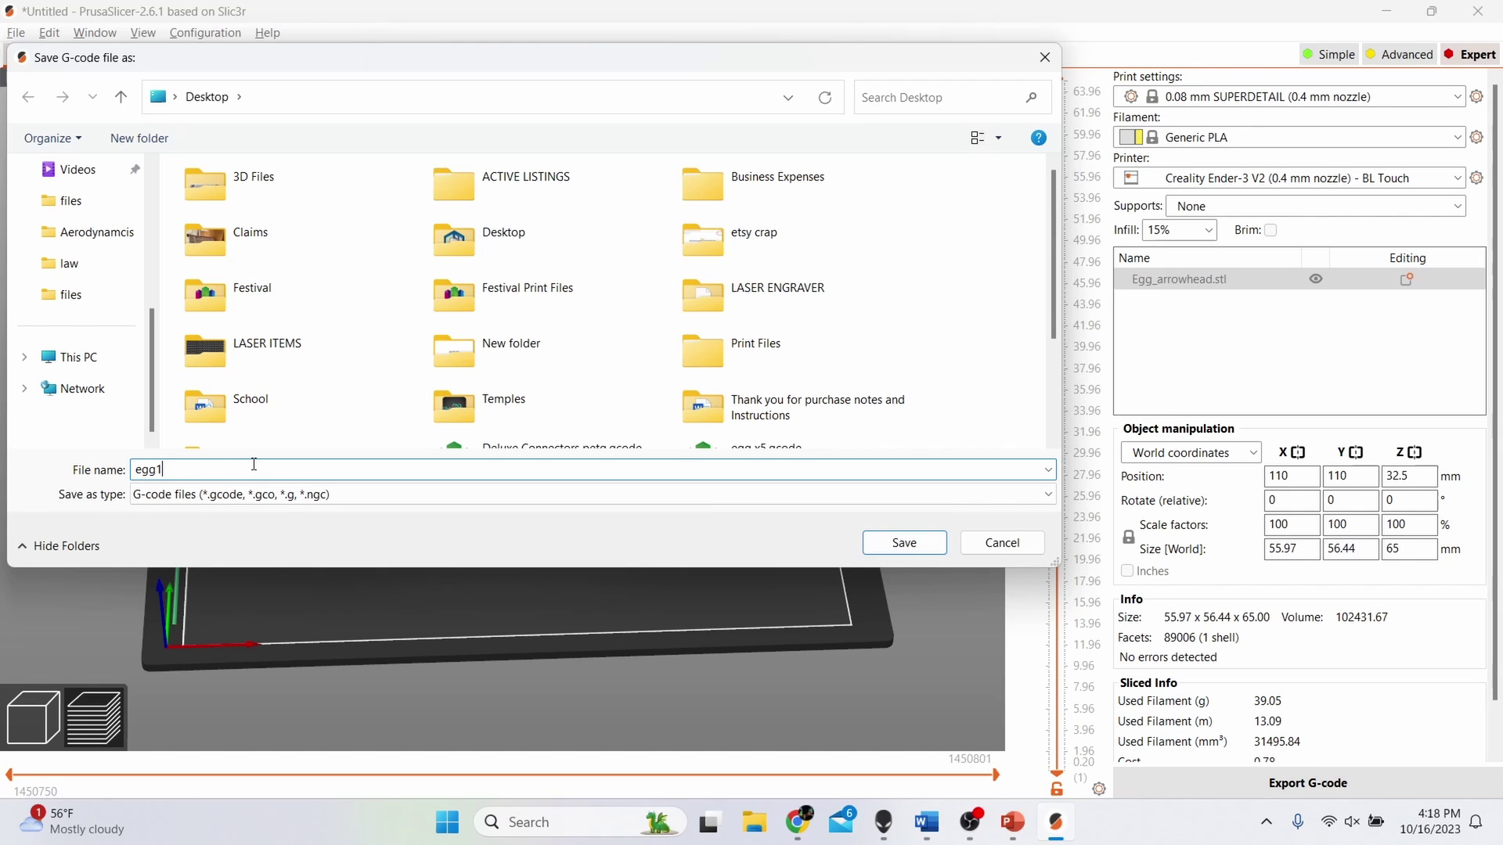
click(979, 545)
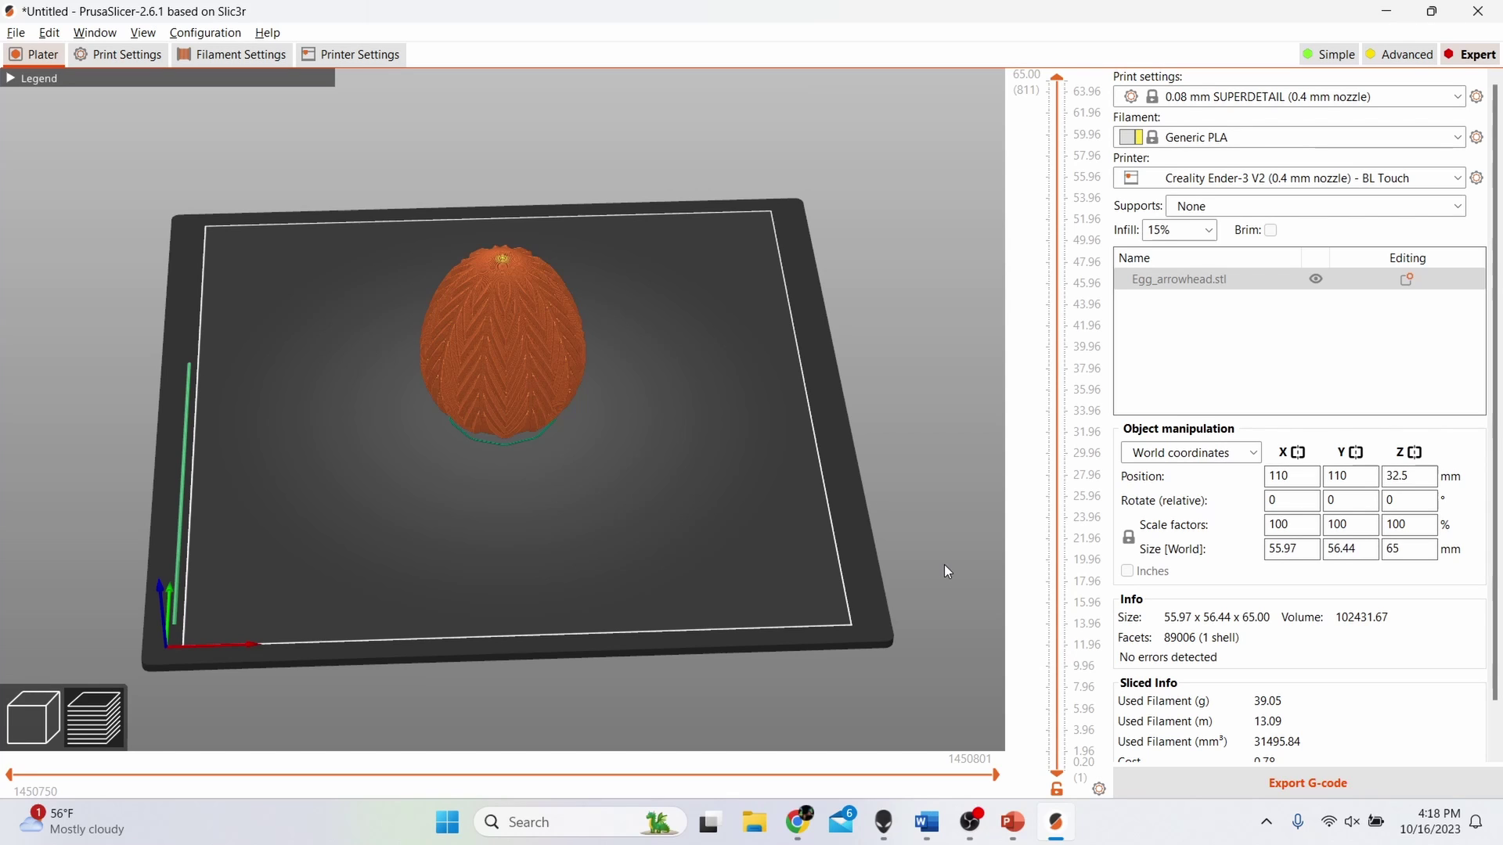
Step: Orbit the 3D view to inspect the sliced egg from the side
drag(909, 586, 832, 539)
drag(555, 482, 517, 399)
click(130, 51)
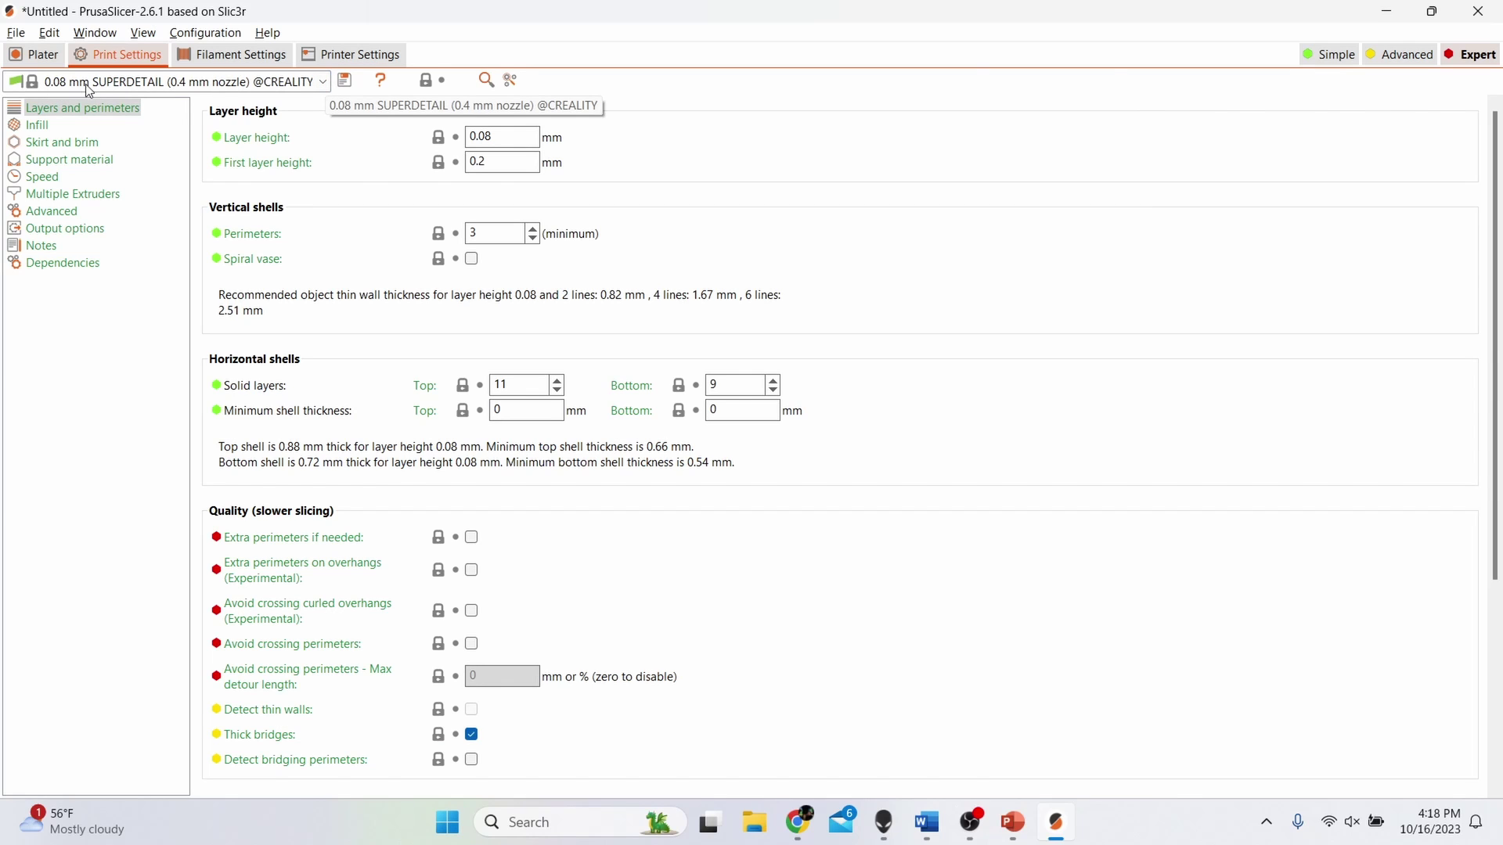
click(322, 82)
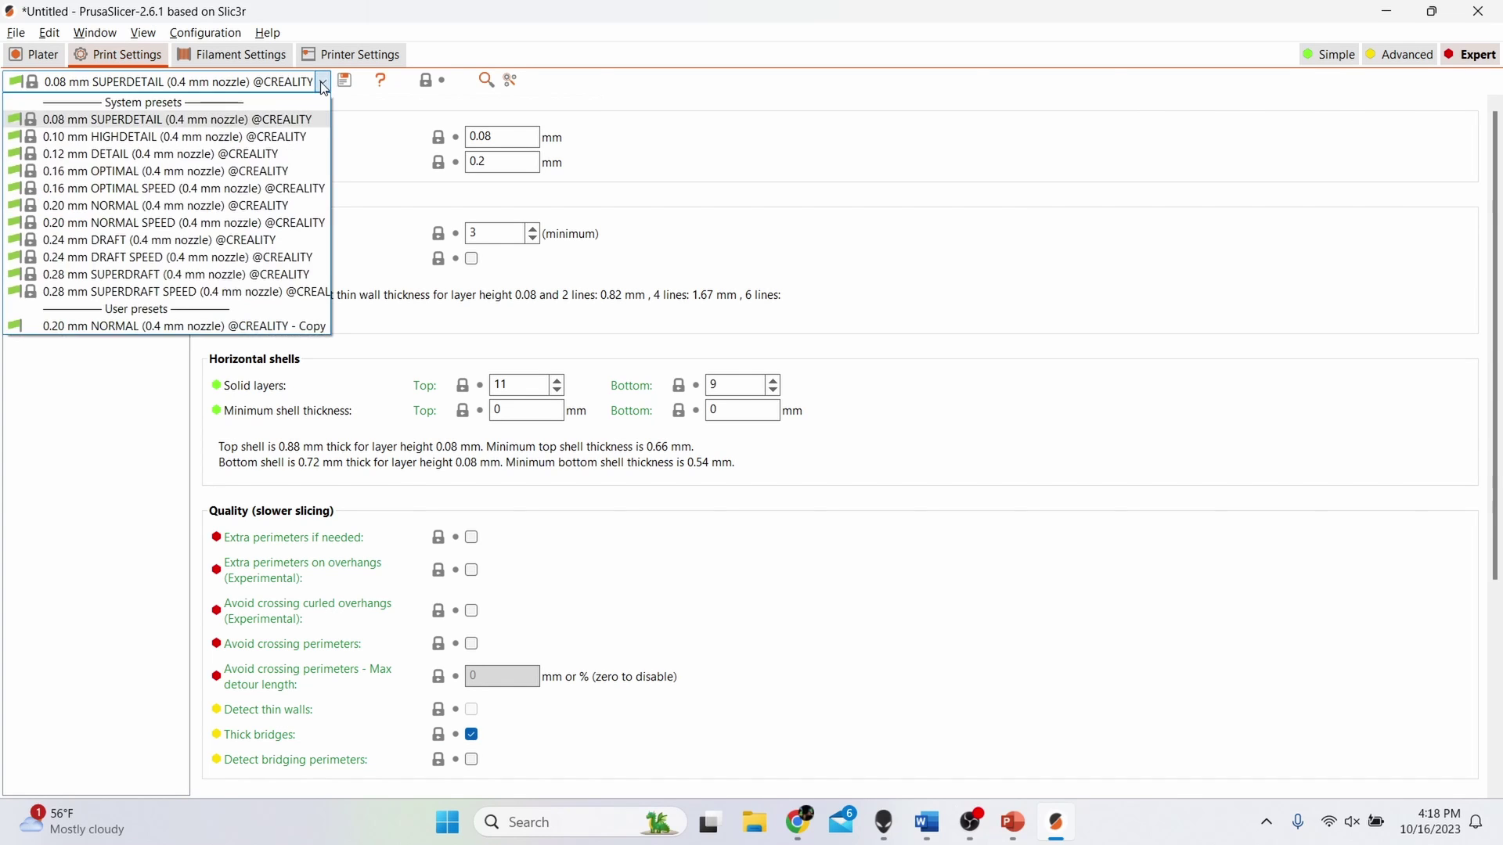
click(170, 207)
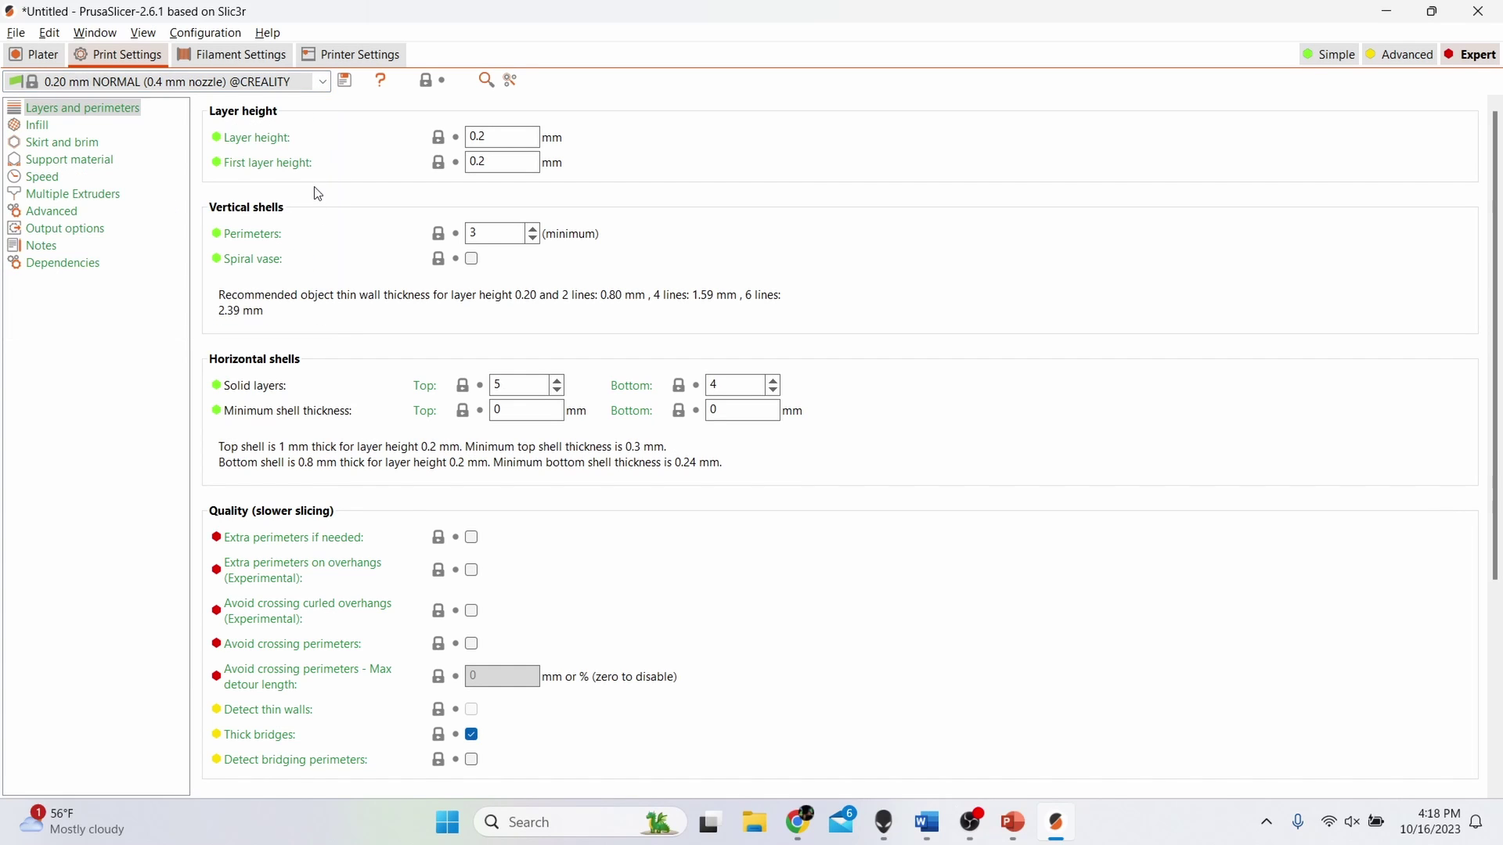
scroll(317, 192, down, 5)
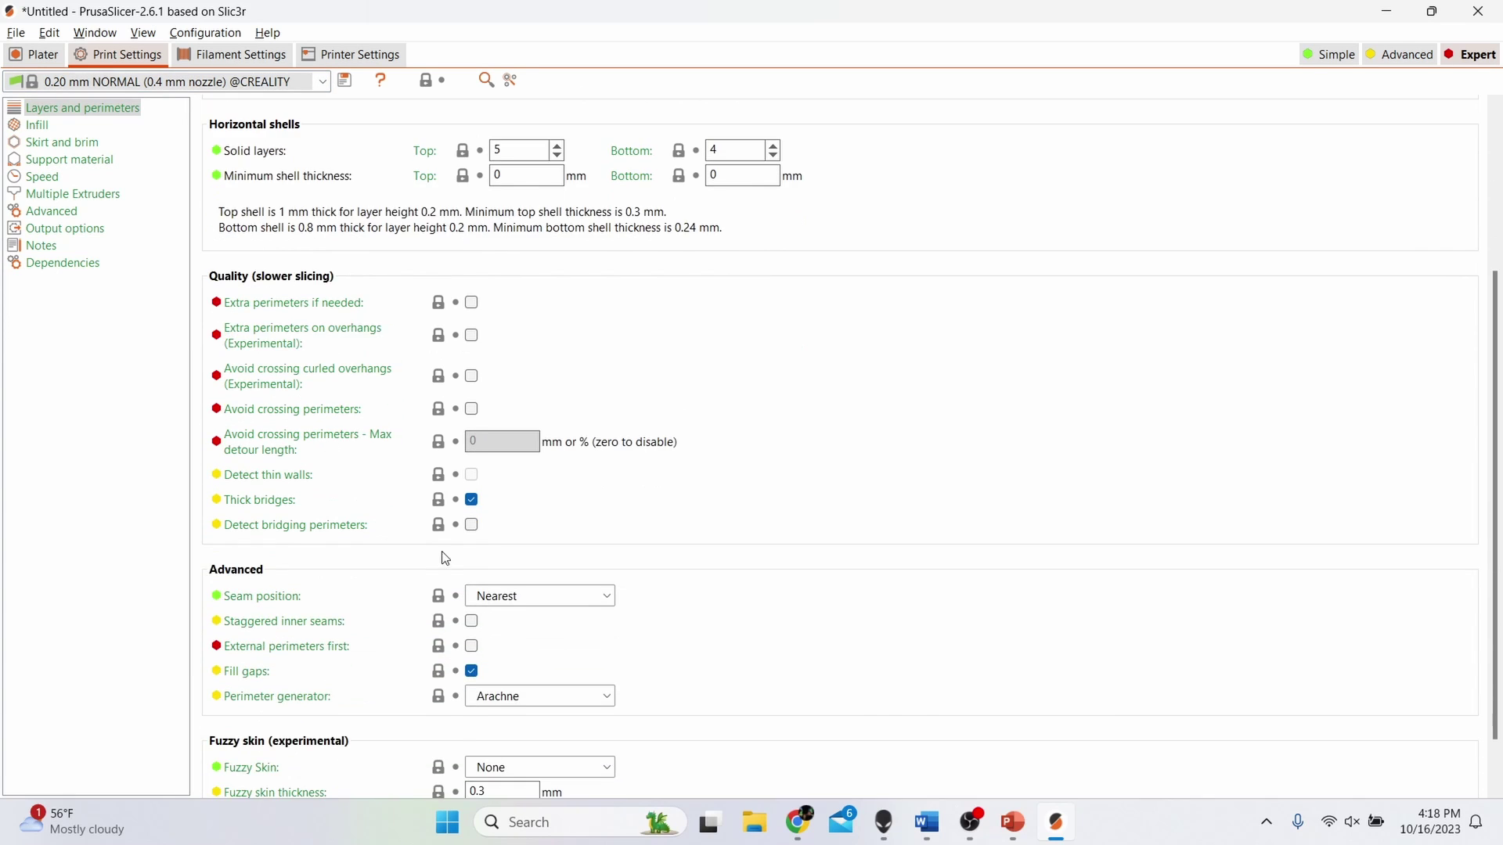
scroll(779, 420, up, 5)
mouse_move(528, 152)
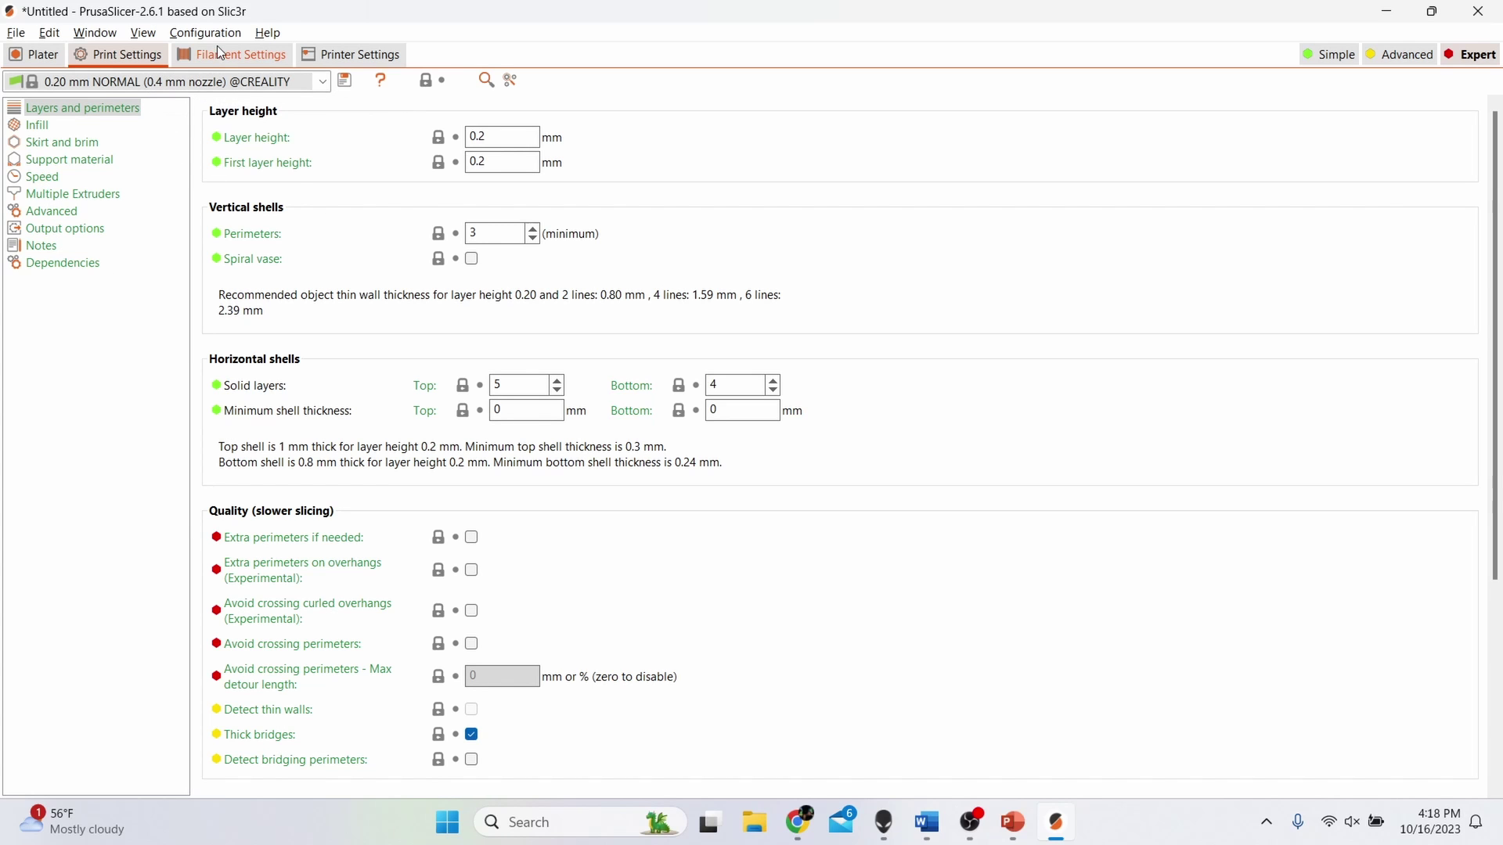
click(26, 59)
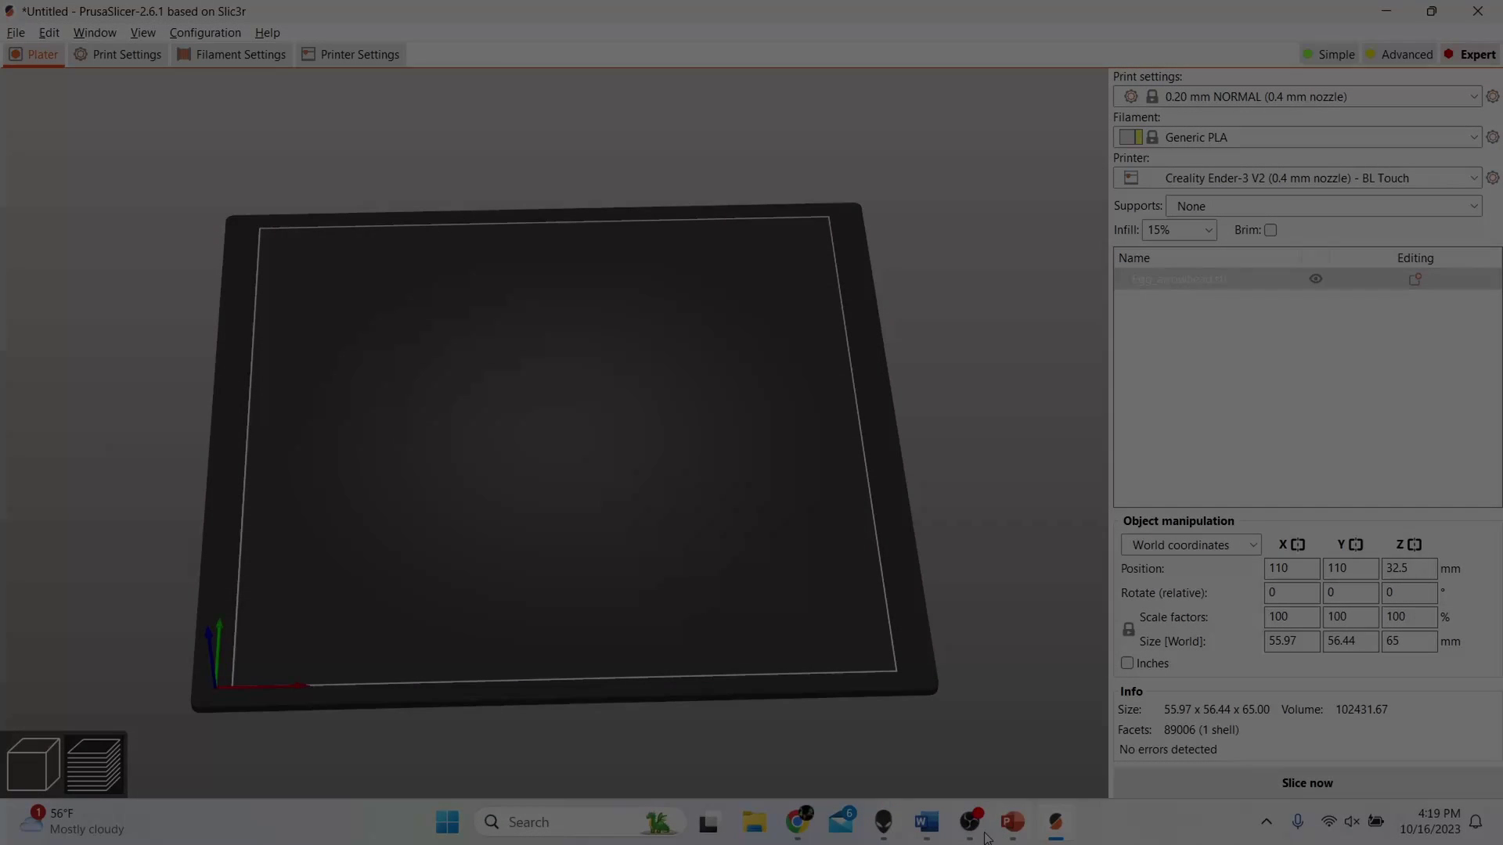
mouse_move(1008, 822)
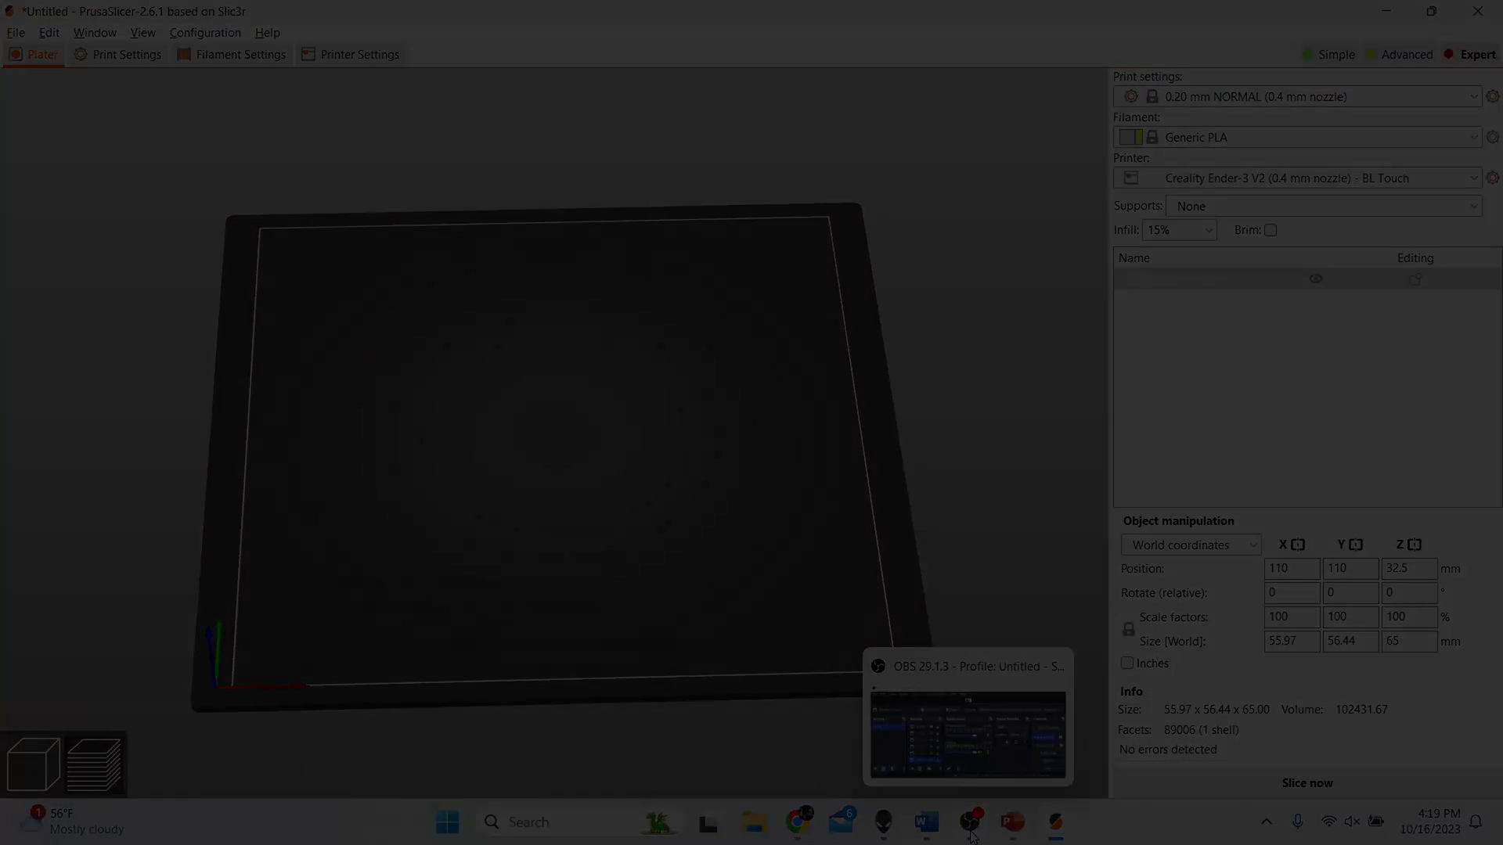